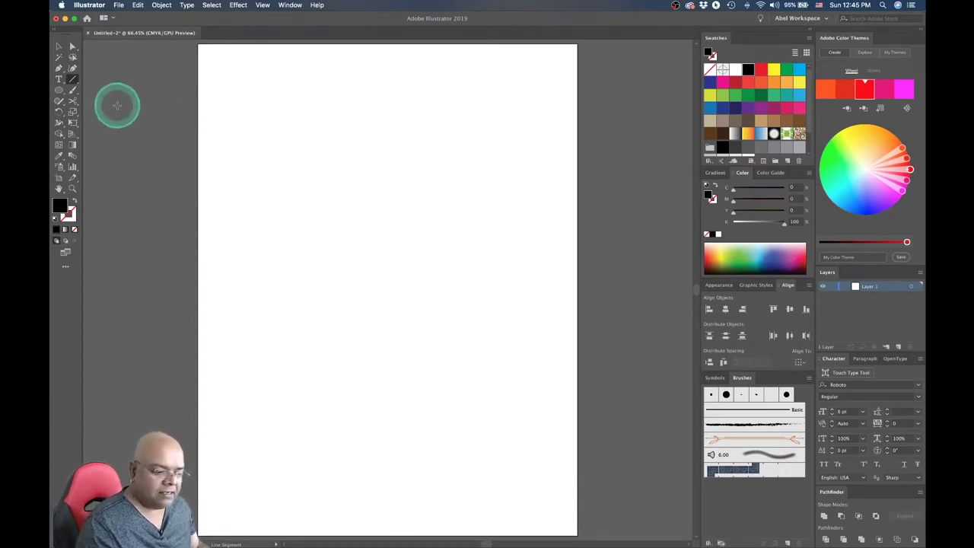
# - Show the Line Segment flyout's arc, spiral and grid tools, then open the Window menu
pyautogui.click(74, 81)
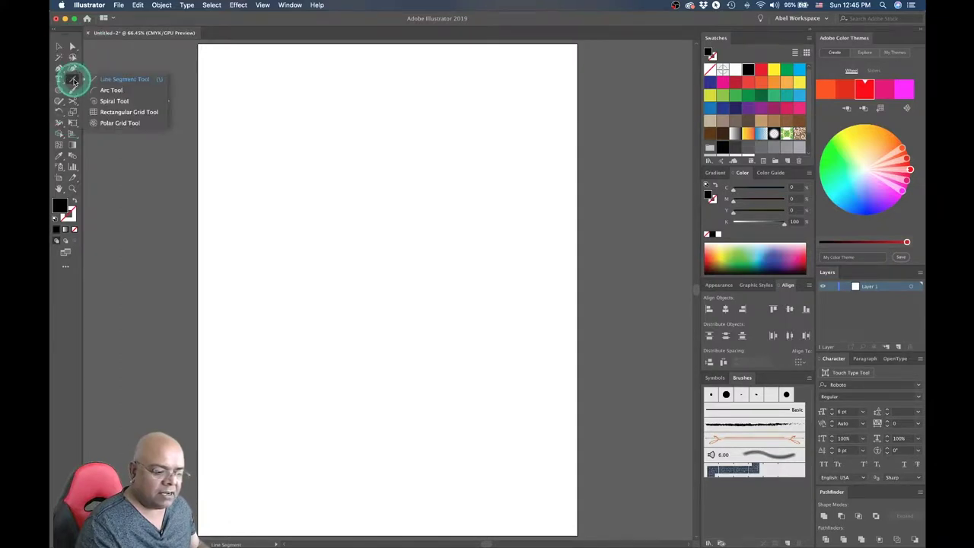
pyautogui.click(109, 81)
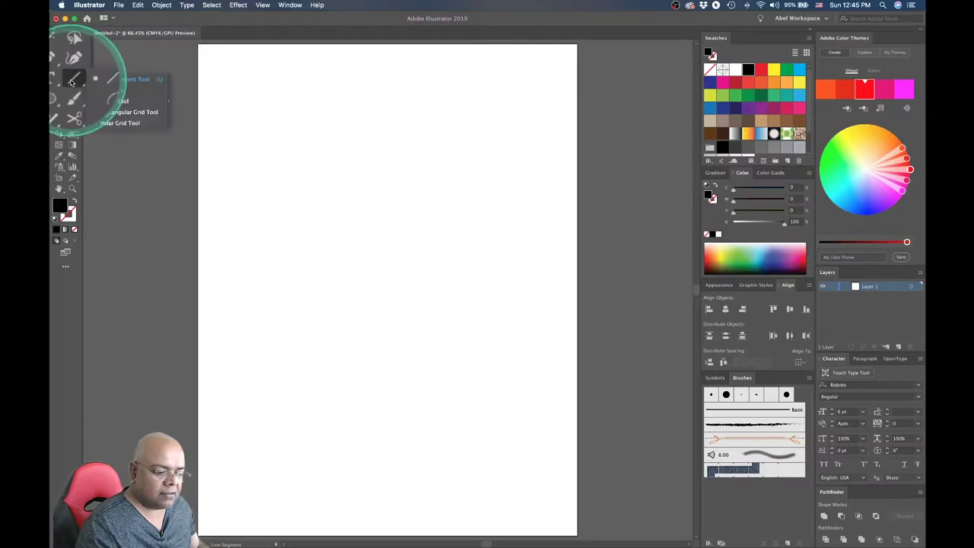
pyautogui.click(73, 82)
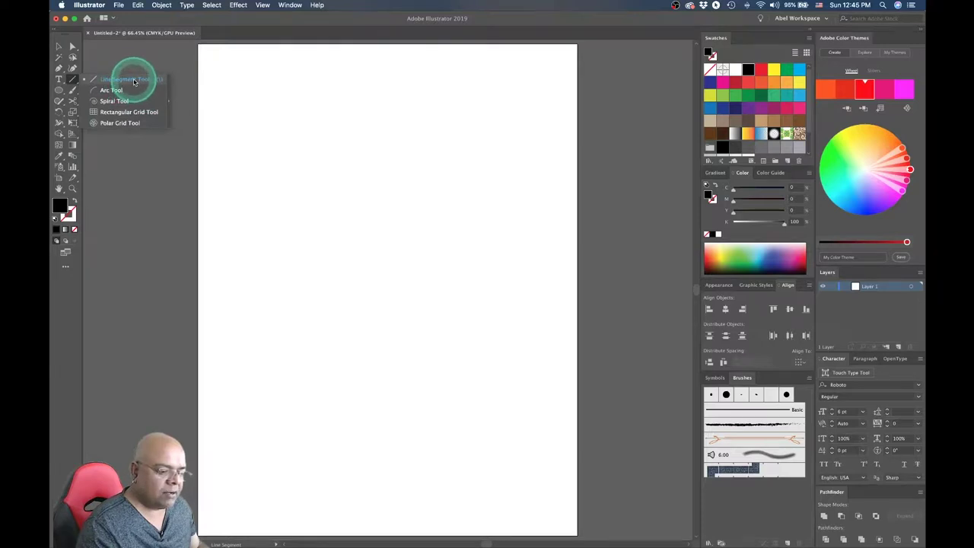
pyautogui.click(290, 6)
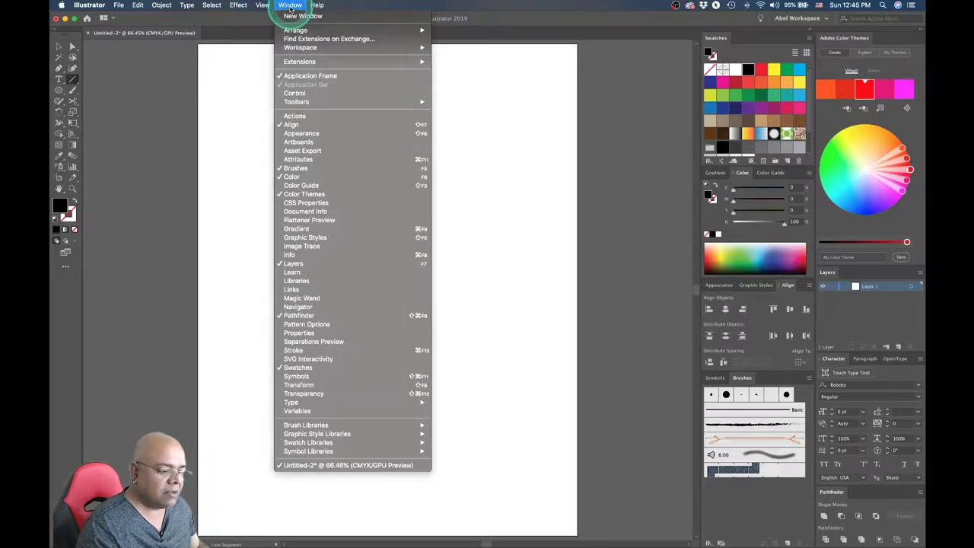
# - Show the Stroke panel and place a 100 pt line at a 45° angle
pyautogui.click(363, 350)
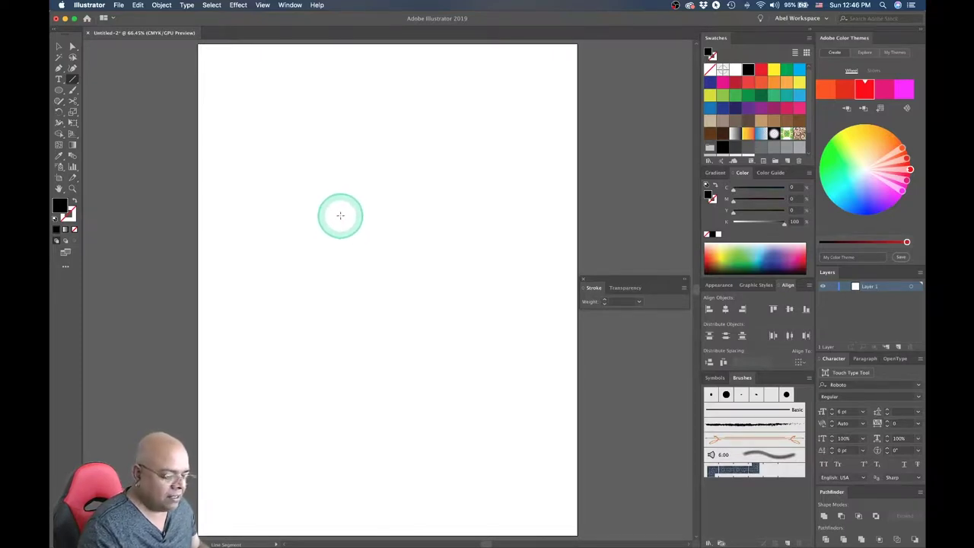
pyautogui.click(311, 211)
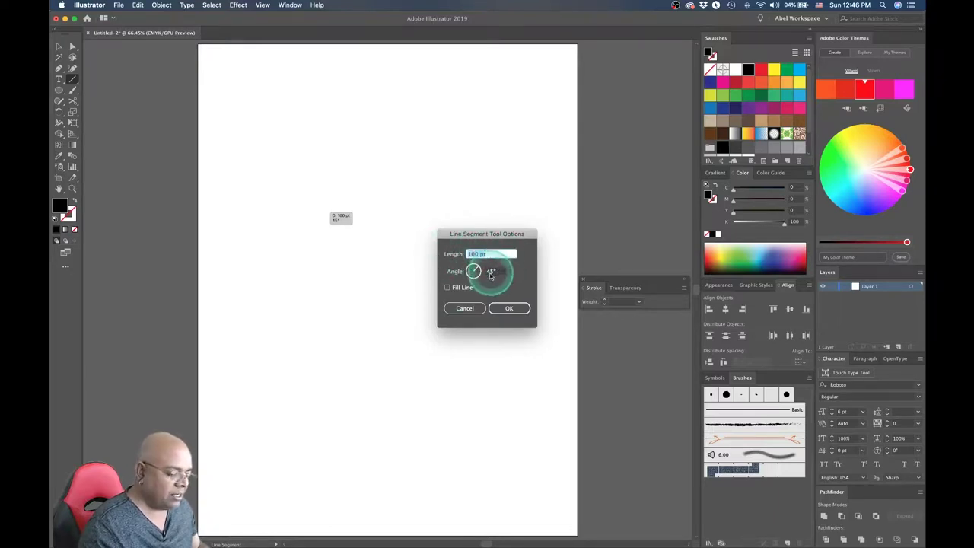
pyautogui.click(508, 312)
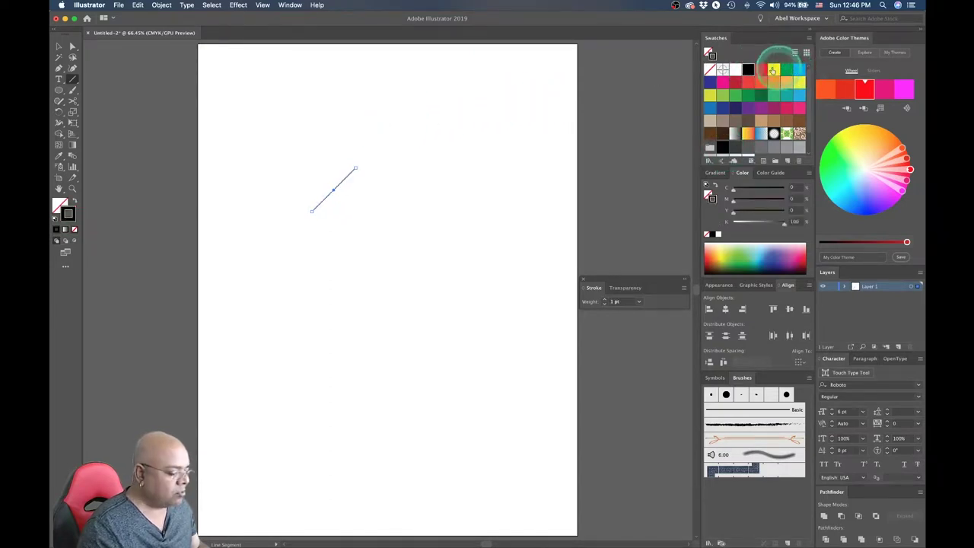
# - Recolour the diagonal line's stroke red, switch it back to black, and deselect it
pyautogui.click(760, 72)
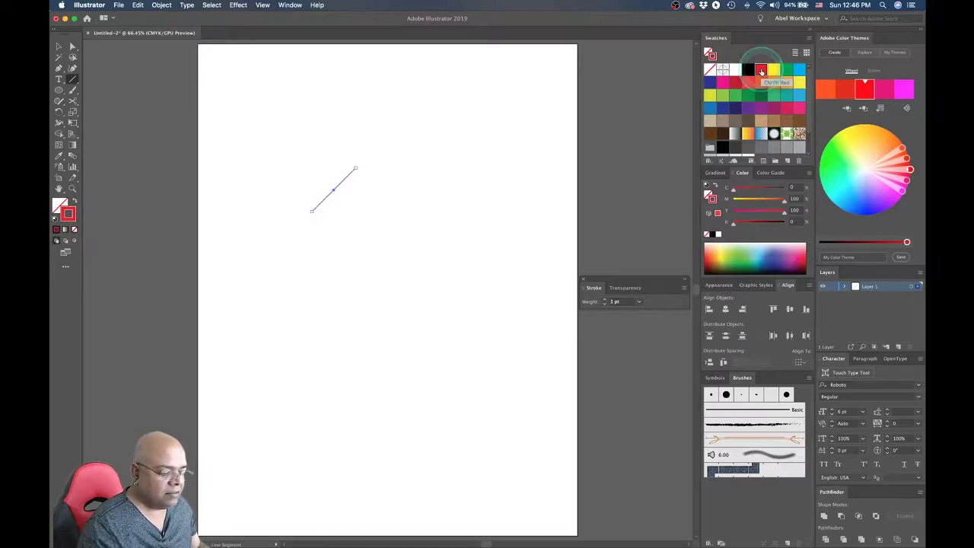
pyautogui.rightClick(530, 203)
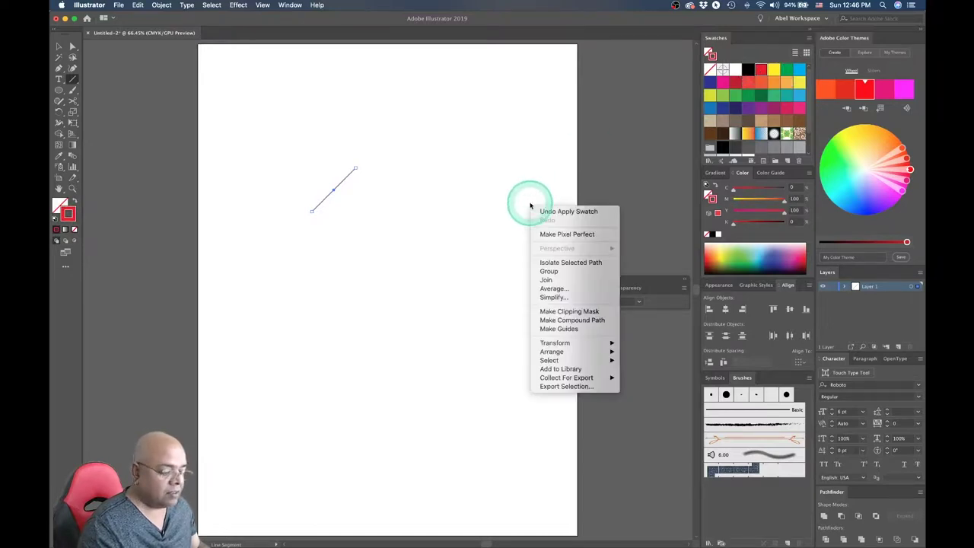
pyautogui.click(424, 203)
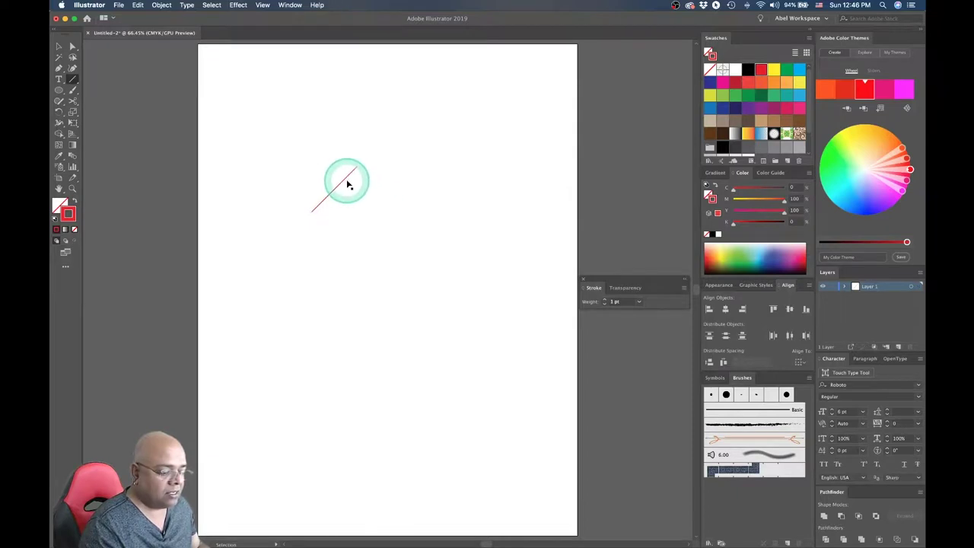
pyautogui.click(346, 180)
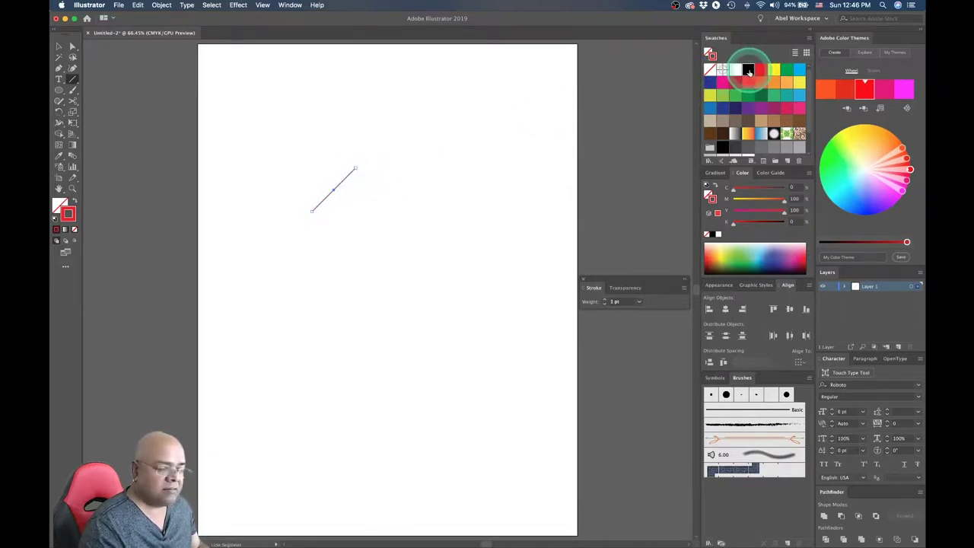
pyautogui.click(749, 70)
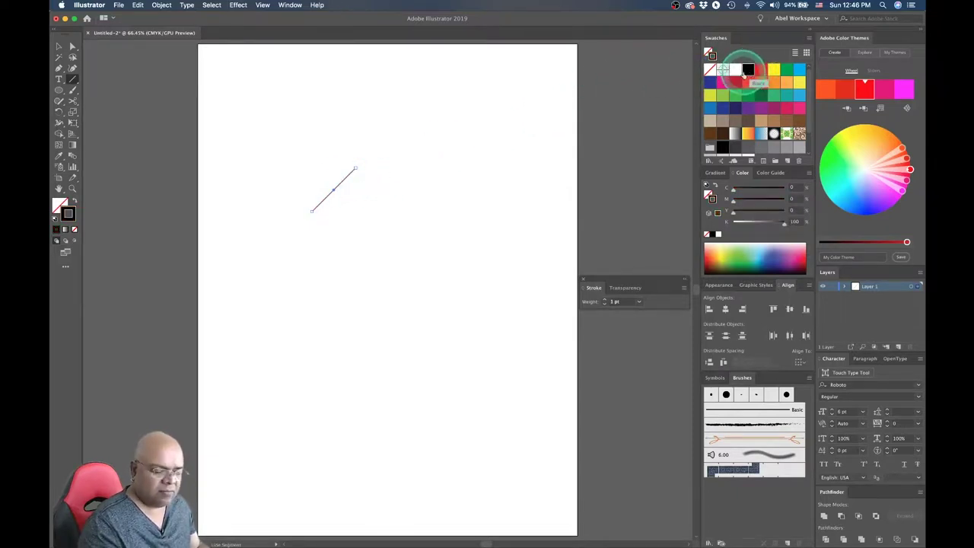
pyautogui.press('v')
pyautogui.click(371, 203)
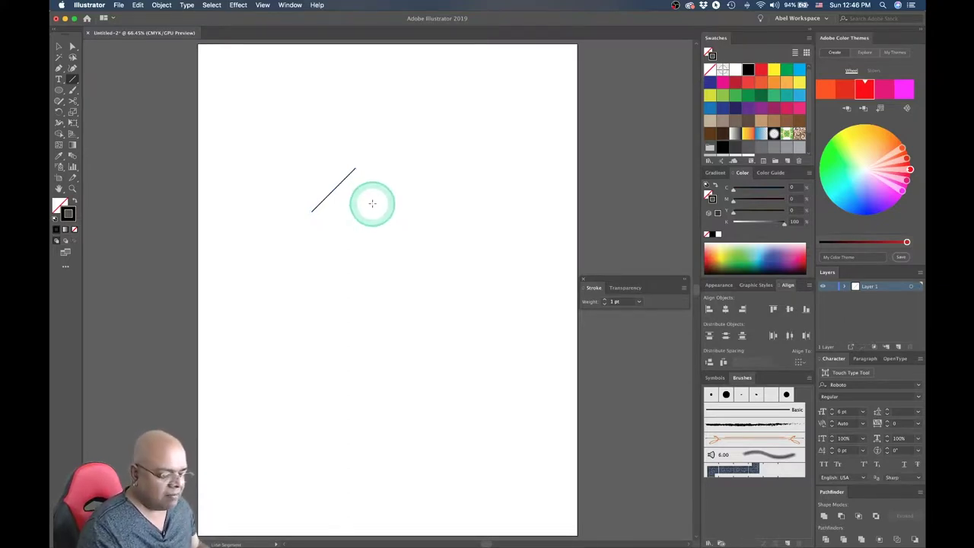
# - Delete the diagonal line and draw a horizontal line across the upper artboard
pyautogui.press('Delete')
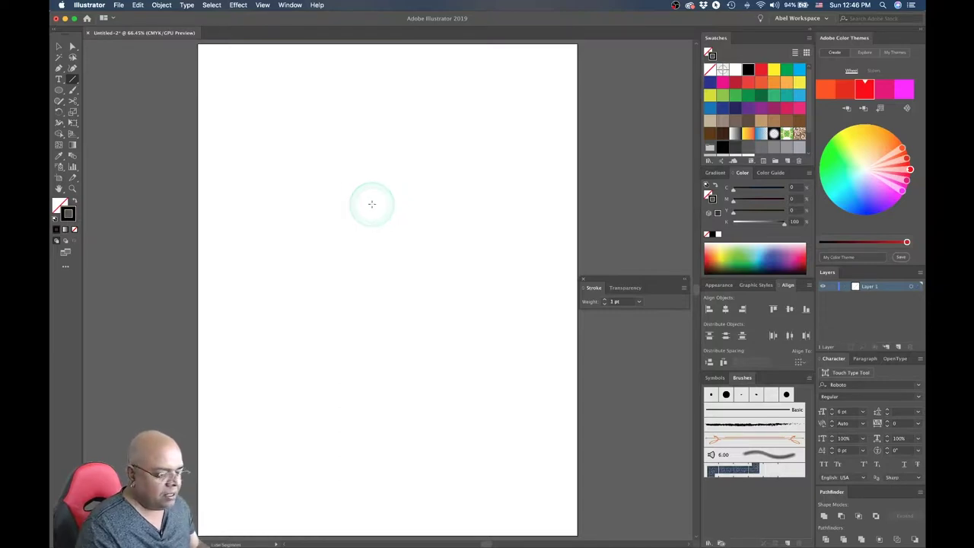
pyautogui.press('\\')
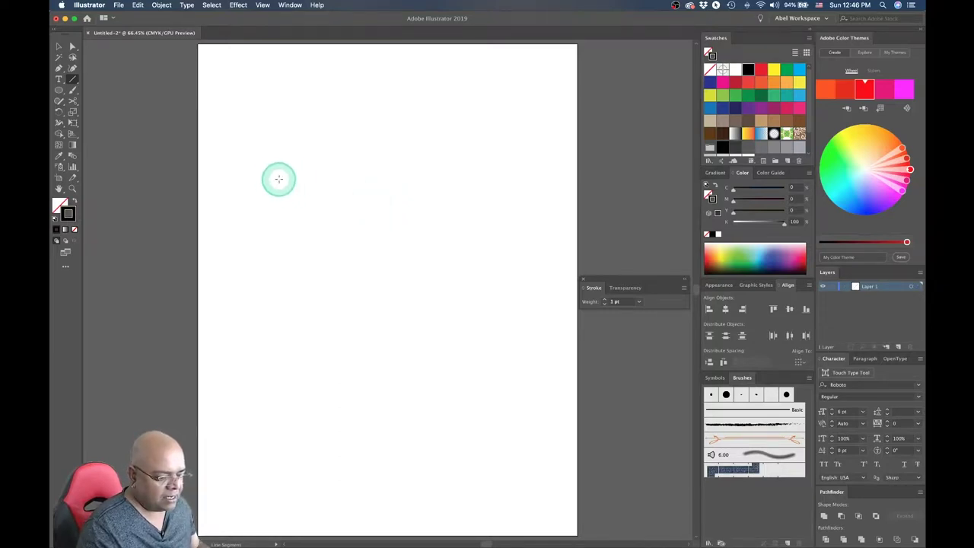
pyautogui.moveTo(279, 179)
pyautogui.mouseDown()
pyautogui.moveTo(410, 184)
pyautogui.moveTo(441, 174)
pyautogui.moveTo(446, 159)
pyautogui.moveTo(444, 147)
pyautogui.moveTo(397, 269)
pyautogui.moveTo(226, 235)
pyautogui.moveTo(312, 142)
pyautogui.moveTo(355, 199)
pyautogui.moveTo(393, 184)
pyautogui.moveTo(385, 221)
pyautogui.moveTo(376, 226)
pyautogui.moveTo(396, 150)
pyautogui.moveTo(373, 112)
pyautogui.moveTo(311, 102)
pyautogui.moveTo(282, 104)
pyautogui.moveTo(291, 226)
pyautogui.moveTo(302, 37)
pyautogui.moveTo(289, 206)
pyautogui.moveTo(370, 156)
pyautogui.moveTo(217, 264)
pyautogui.moveTo(230, 152)
pyautogui.moveTo(341, 276)
pyautogui.moveTo(217, 260)
pyautogui.moveTo(205, 191)
pyautogui.moveTo(233, 127)
pyautogui.moveTo(326, 129)
pyautogui.moveTo(365, 231)
pyautogui.moveTo(482, 218)
pyautogui.mouseUp()
# - Drag the new line's left anchor point upward so the line slopes downward
pyautogui.press('v')
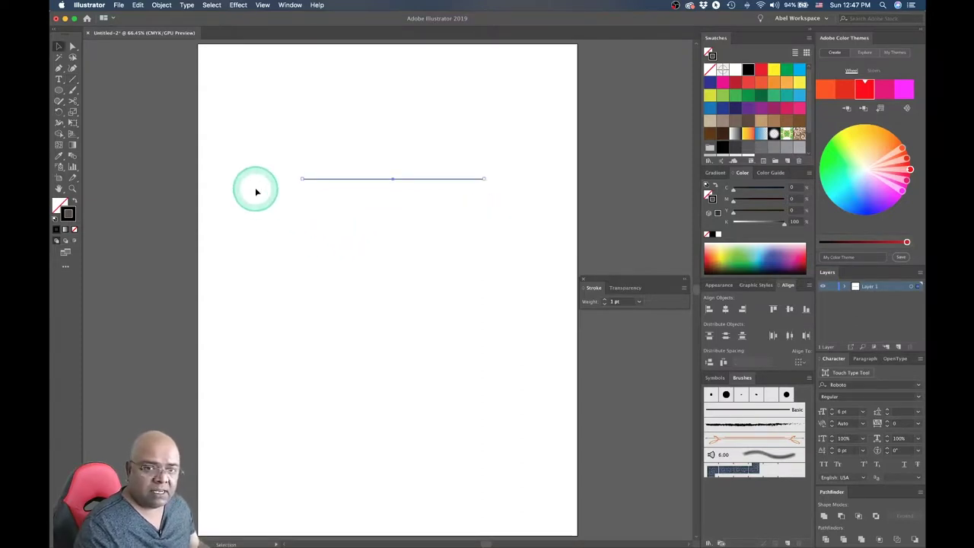
pyautogui.click(72, 46)
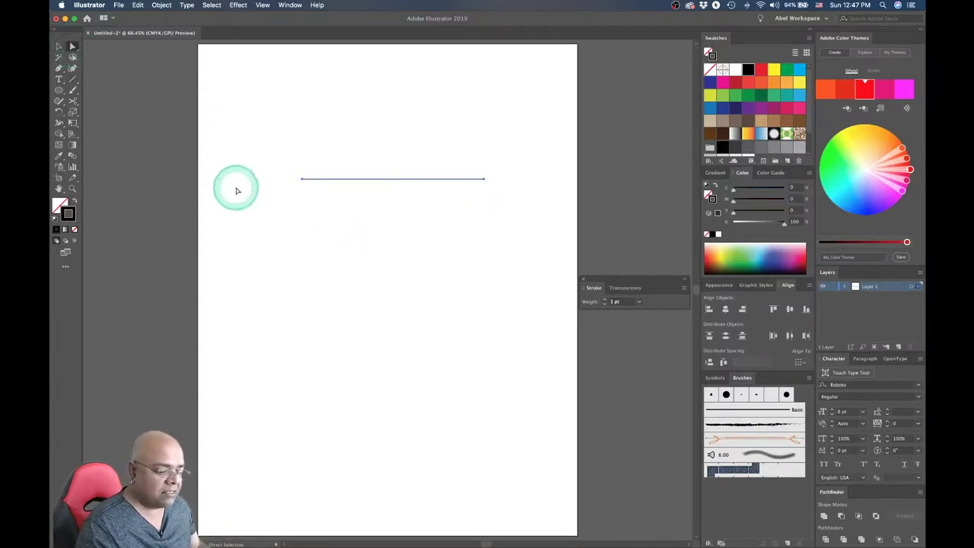
pyautogui.click(303, 180)
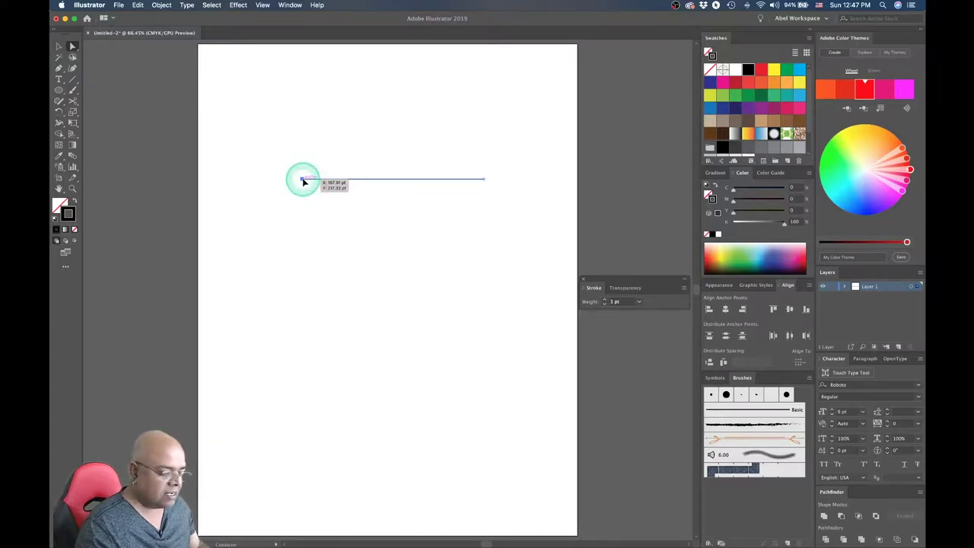
pyautogui.moveTo(302, 182)
pyautogui.mouseDown()
pyautogui.moveTo(382, 182)
pyautogui.moveTo(568, 237)
pyautogui.moveTo(540, 137)
pyautogui.moveTo(513, 99)
pyautogui.moveTo(515, 291)
pyautogui.moveTo(427, 303)
pyautogui.moveTo(526, 305)
pyautogui.moveTo(283, 265)
pyautogui.moveTo(446, 96)
pyautogui.moveTo(536, 396)
pyautogui.moveTo(318, 87)
pyautogui.moveTo(563, 168)
pyautogui.moveTo(322, 134)
pyautogui.moveTo(302, 159)
pyautogui.mouseUp()
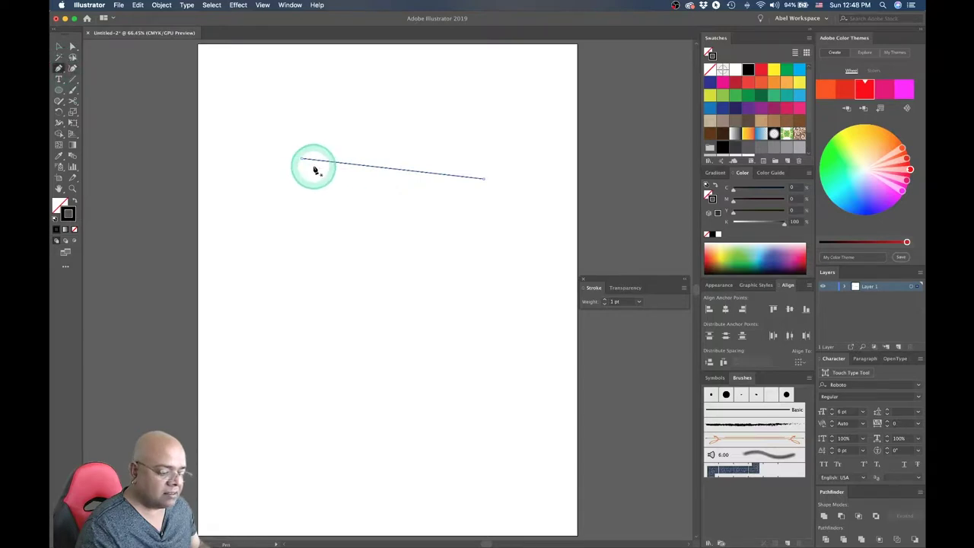
# - Add a short downward segment from the line's left endpoint, forming an angled corner
pyautogui.click(302, 160)
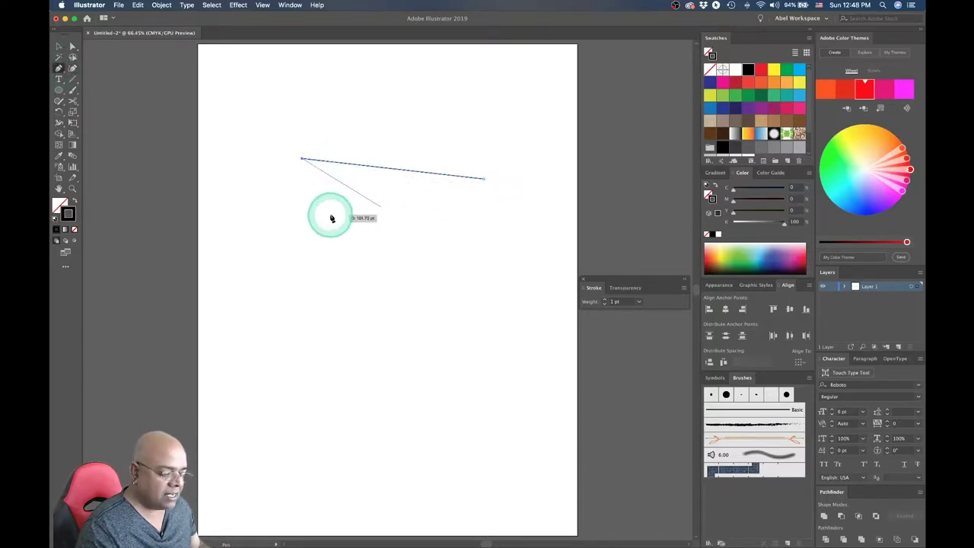
pyautogui.click(309, 218)
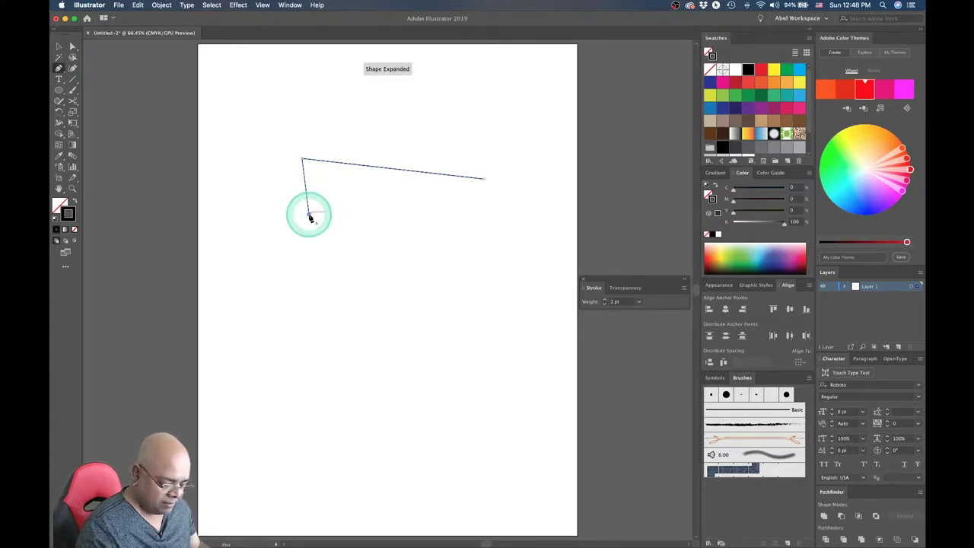
pyautogui.keyDown('ctrl'); pyautogui.click(306, 182); pyautogui.keyUp('ctrl')
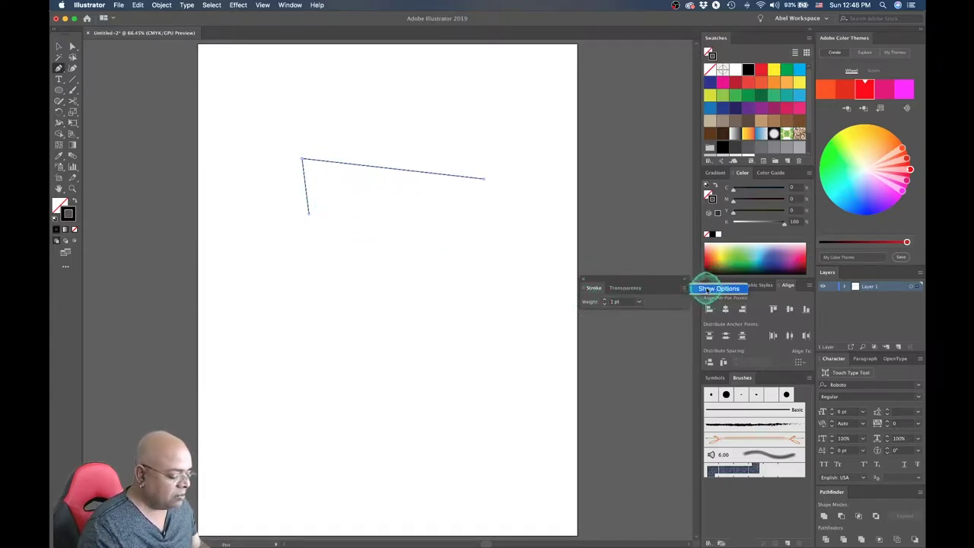
# - Show all Stroke options, set the angled path's weight to 20 pt, and zoom in
pyautogui.click(684, 290)
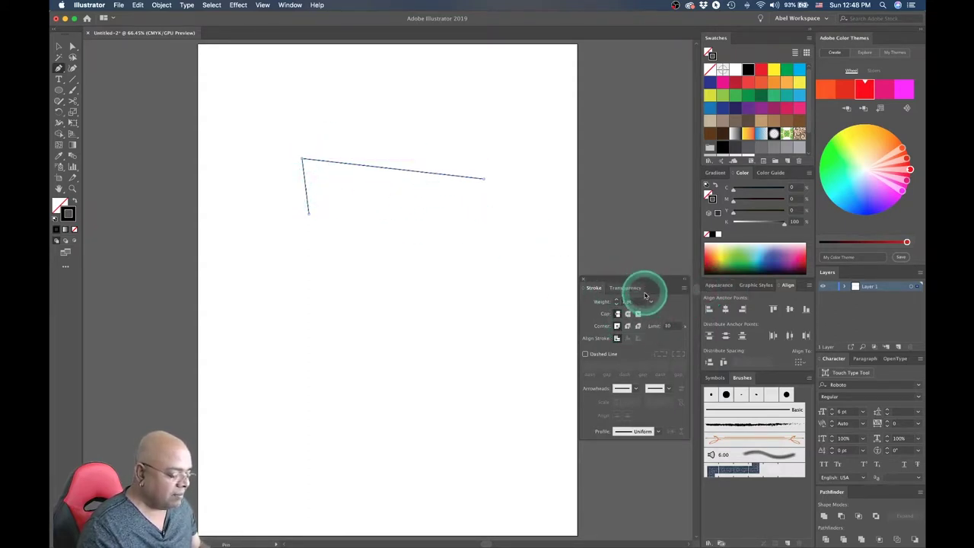
pyautogui.click(651, 303)
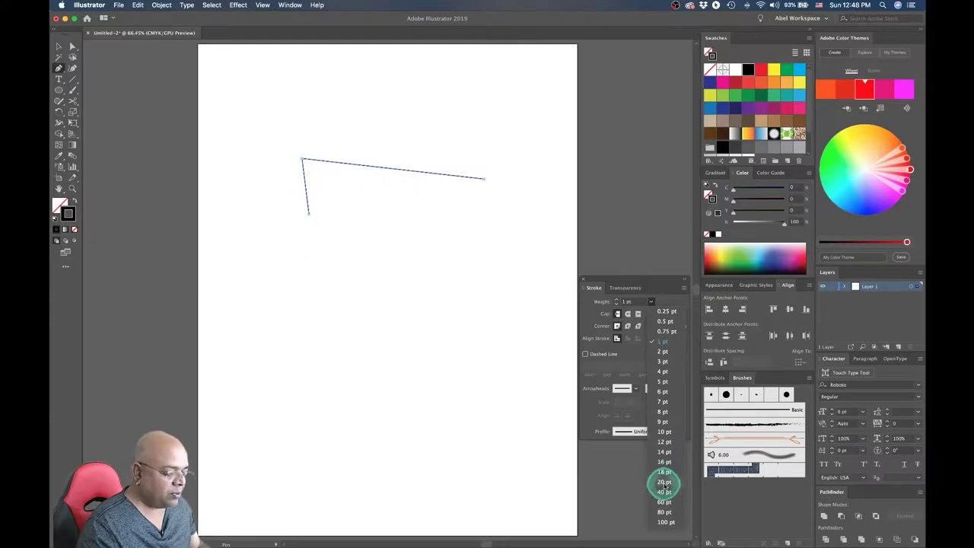
pyautogui.click(663, 482)
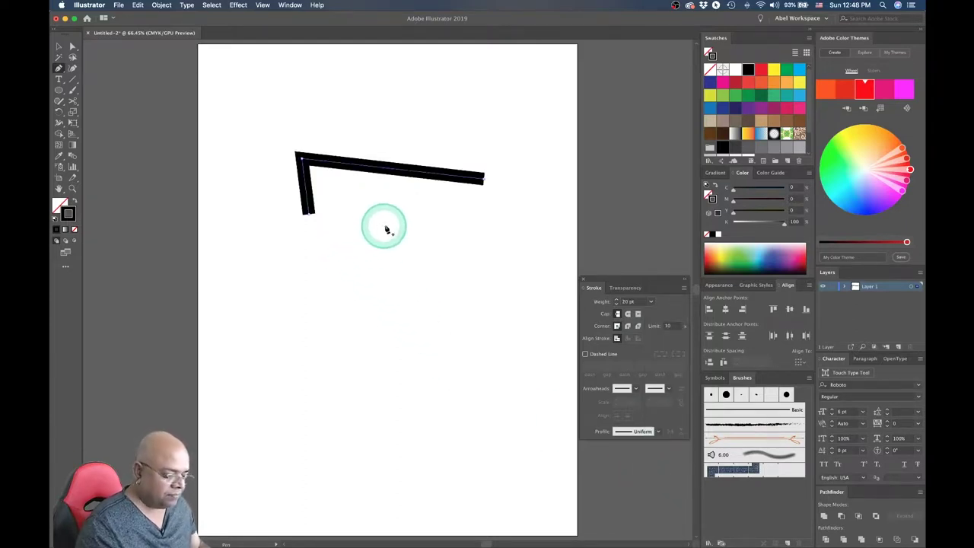
pyautogui.press('super+space')
pyautogui.click(402, 213)
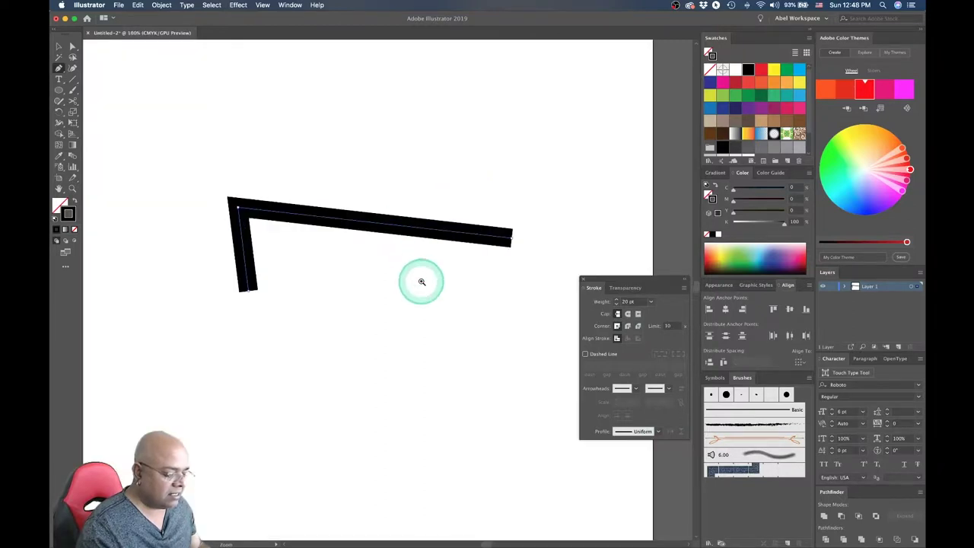
pyautogui.click(419, 278)
# - Frame the thick path in view and reshape its right end by dragging
pyautogui.moveTo(363, 298); pyautogui.dragTo(395, 280)
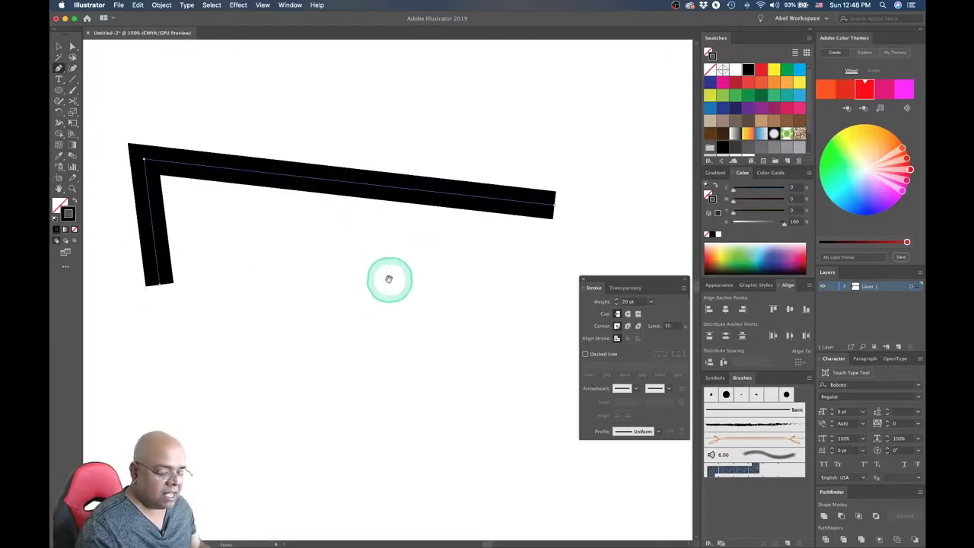
pyautogui.click(143, 154)
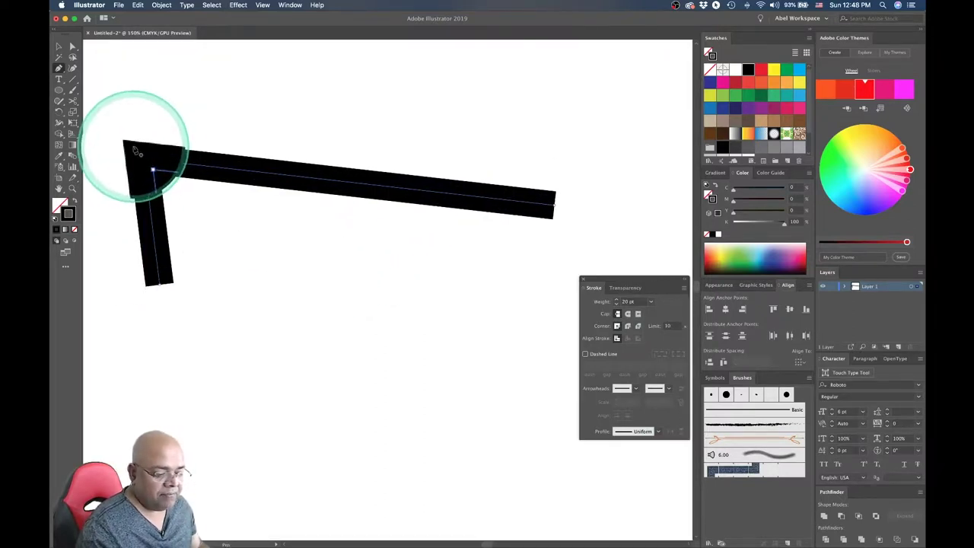
pyautogui.click(156, 277)
pyautogui.click(528, 222)
pyautogui.moveTo(572, 206); pyautogui.dragTo(557, 205)
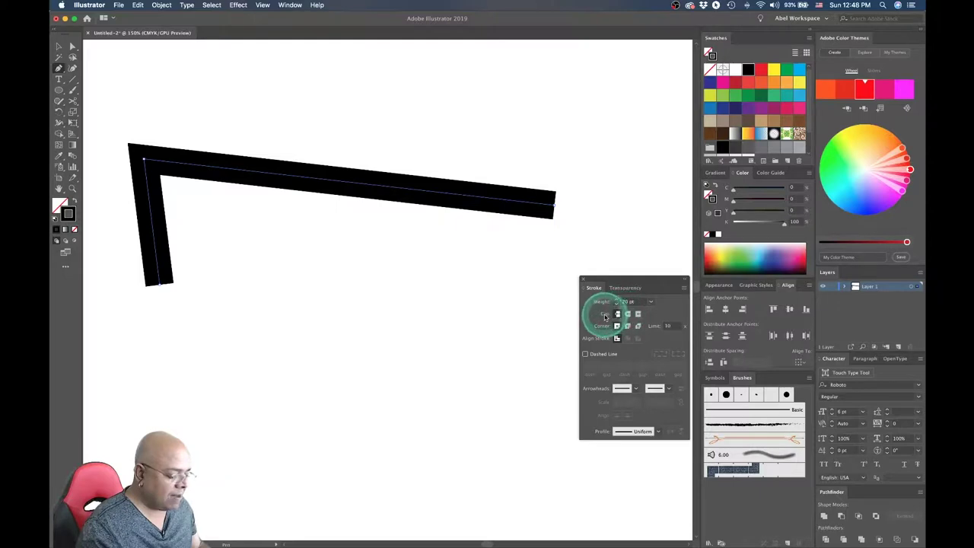
pyautogui.moveTo(545, 217); pyautogui.dragTo(558, 206)
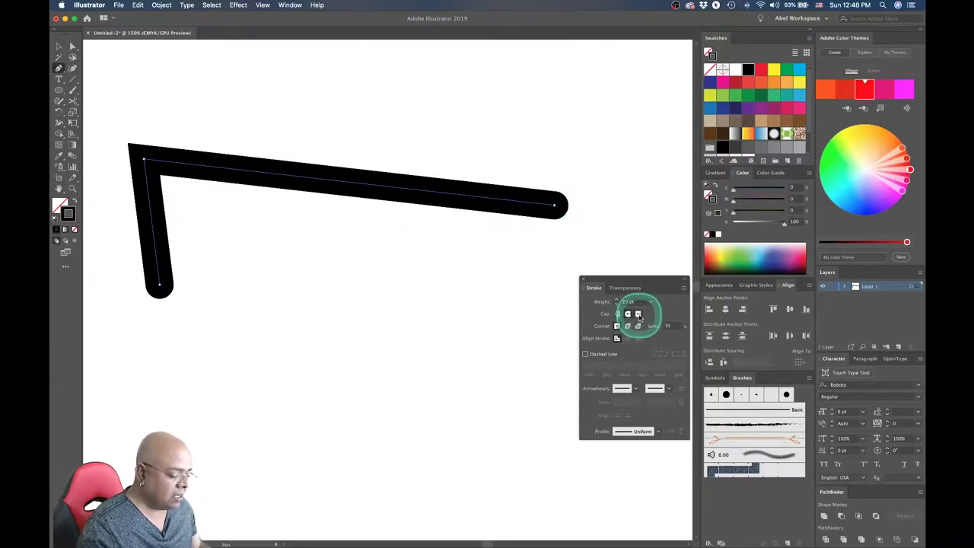
# - Try projecting, butt and round caps on the thick path's ends
pyautogui.click(639, 315)
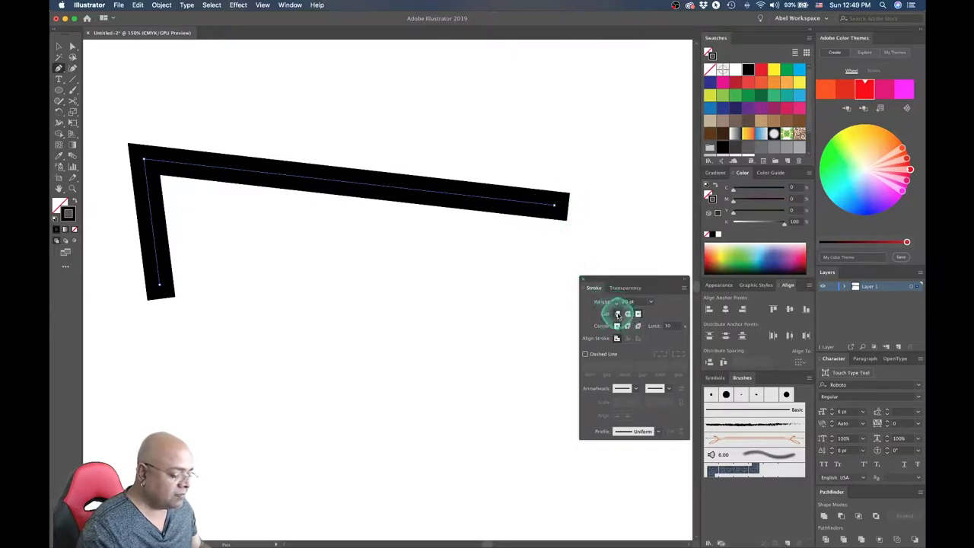
pyautogui.click(618, 314)
pyautogui.click(638, 314)
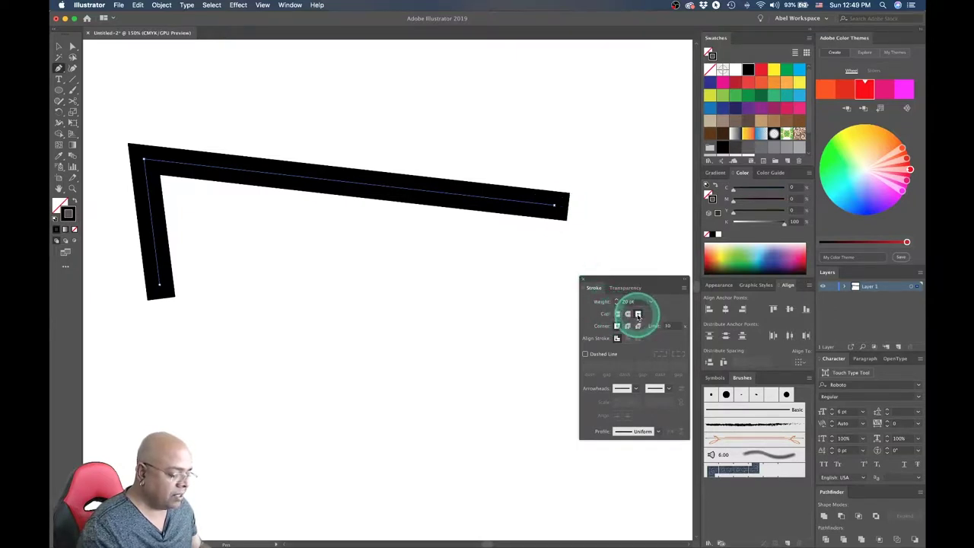
pyautogui.click(617, 315)
pyautogui.click(627, 314)
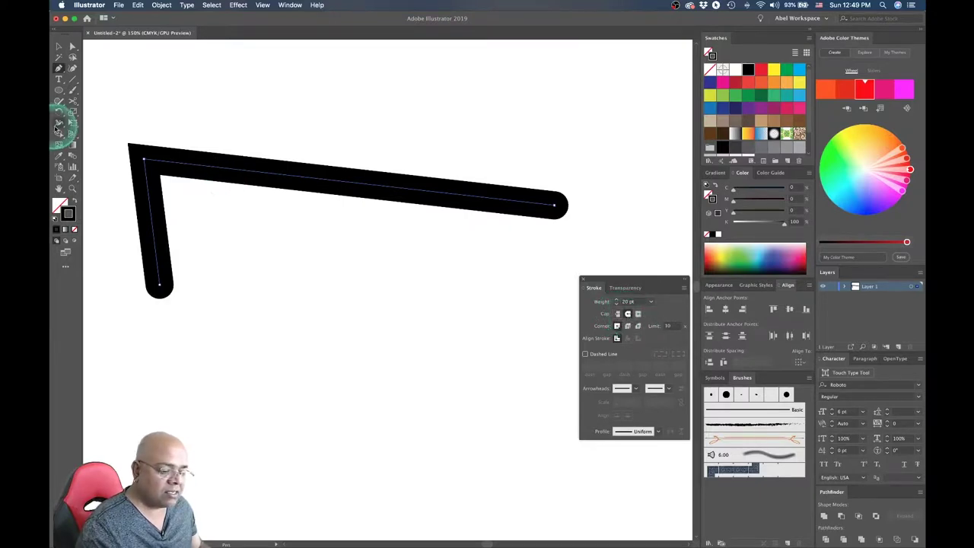
# - Try round and bevel joins on the path's top-left corner
pyautogui.click(139, 152)
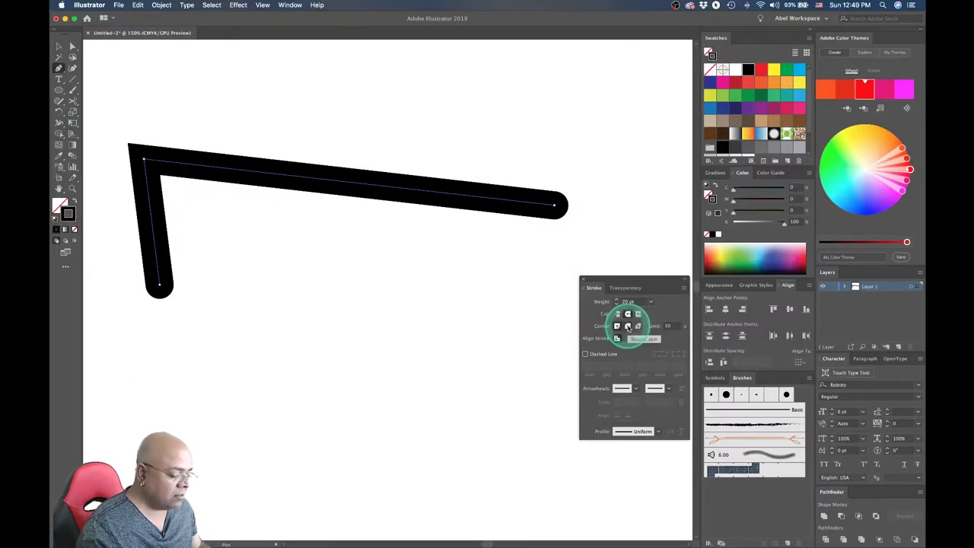
pyautogui.click(628, 327)
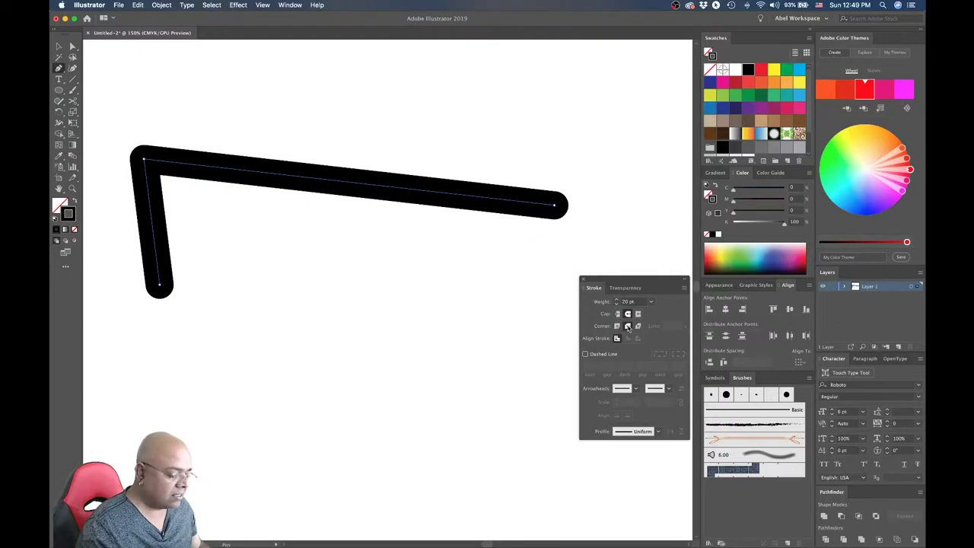
pyautogui.click(639, 327)
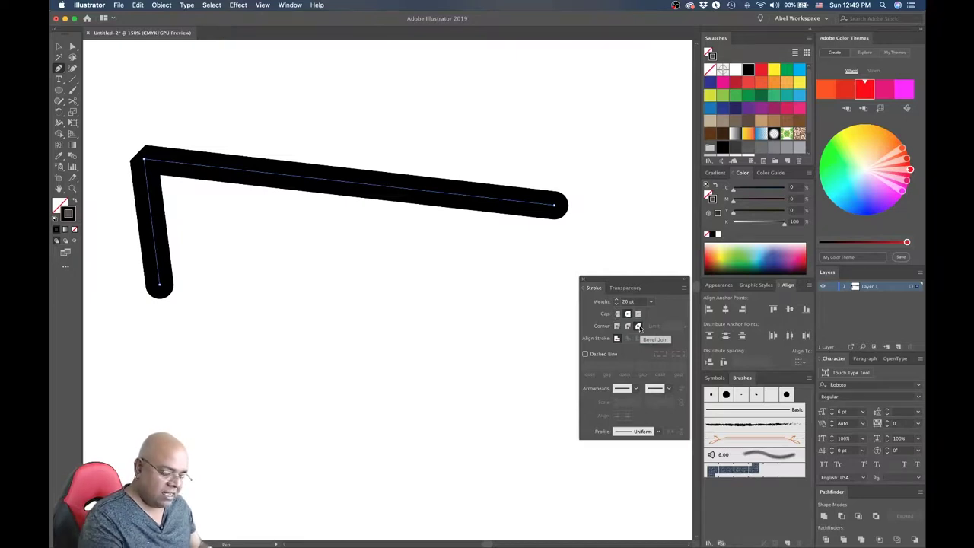
pyautogui.click(627, 327)
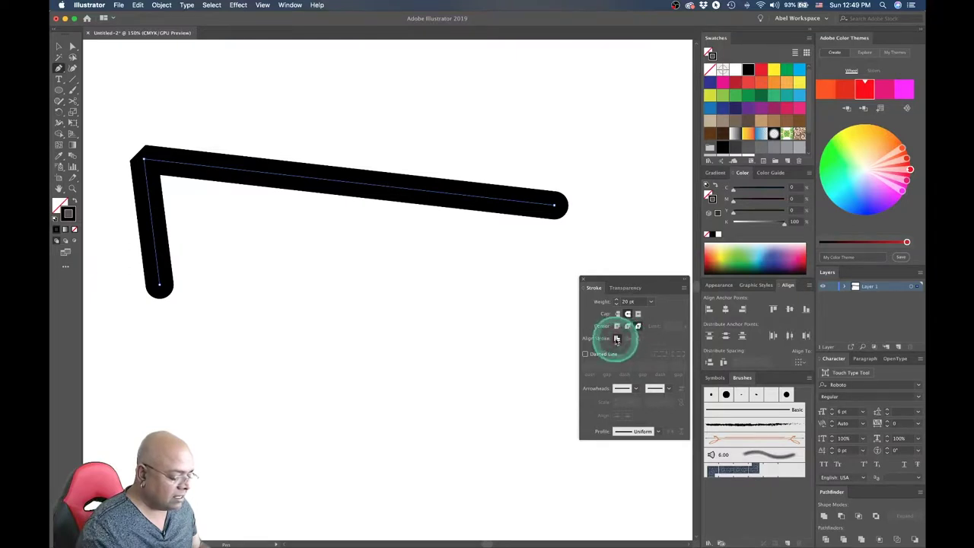
# - Reset to butt cap and miter join, and turn on Dashed Line
pyautogui.click(617, 313)
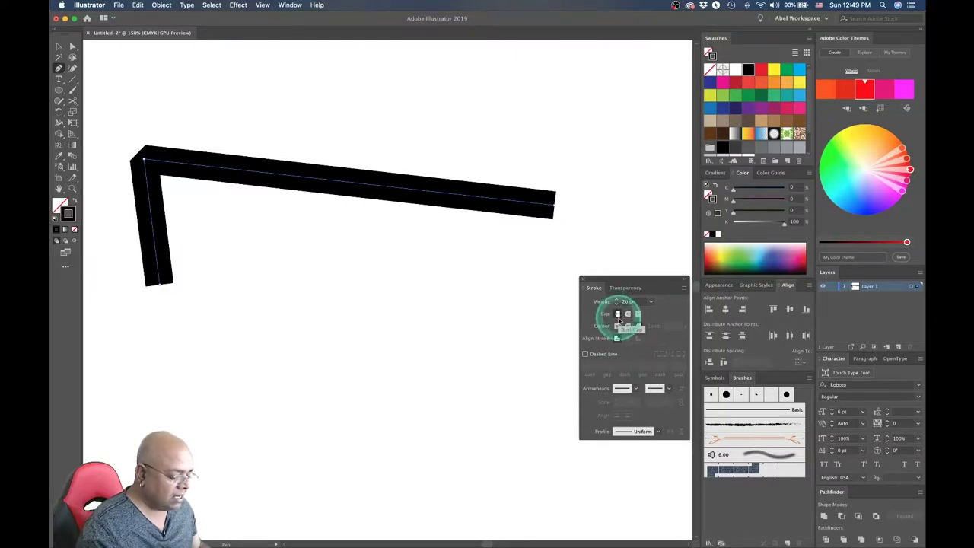
pyautogui.click(617, 325)
pyautogui.click(617, 339)
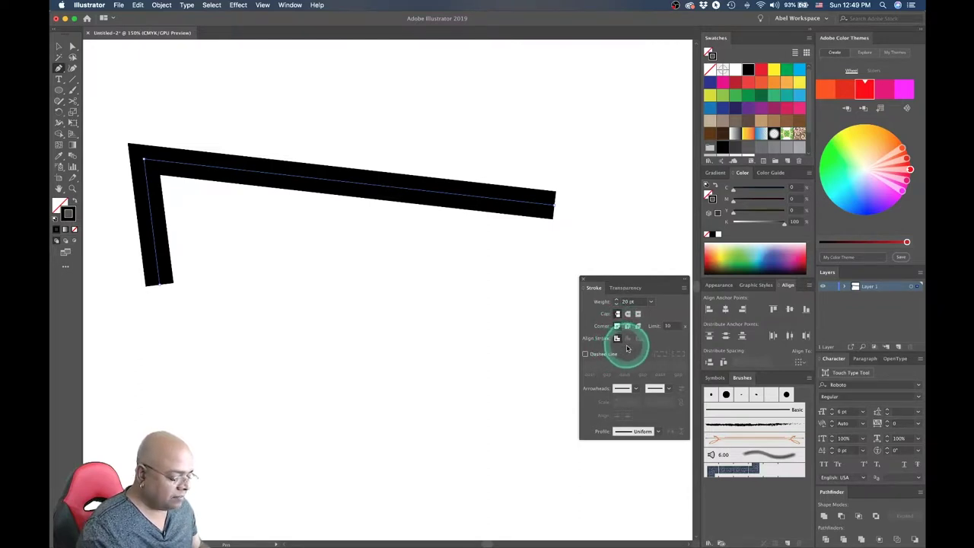
pyautogui.click(606, 356)
pyautogui.click(605, 356)
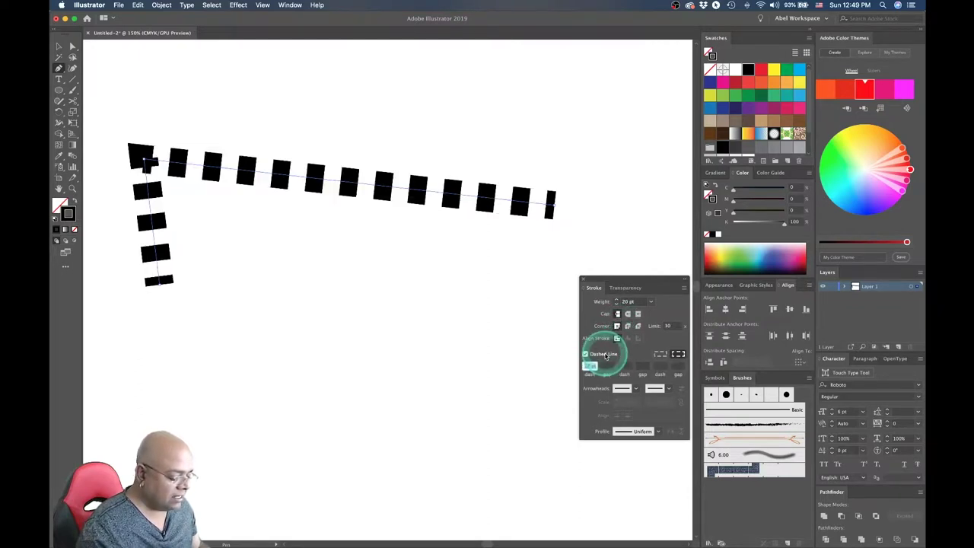
pyautogui.click(665, 355)
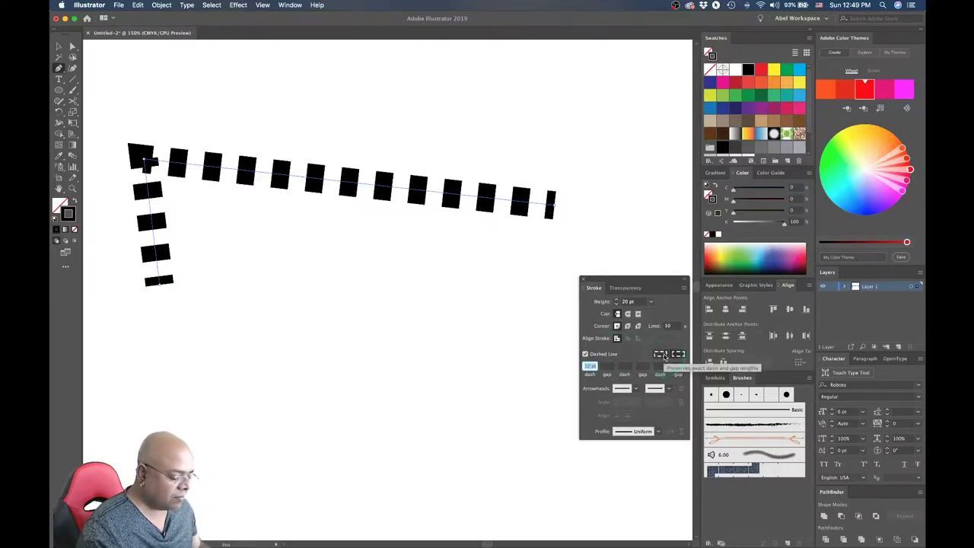
pyautogui.click(437, 258)
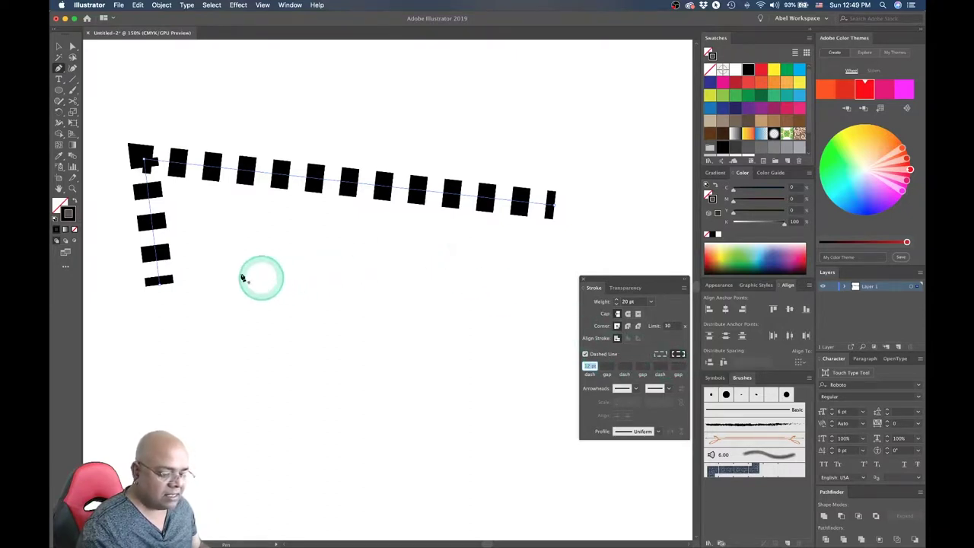
# - Extend the dashed path with two segments back to its top-right end, keeping exact dash lengths
pyautogui.click(164, 286)
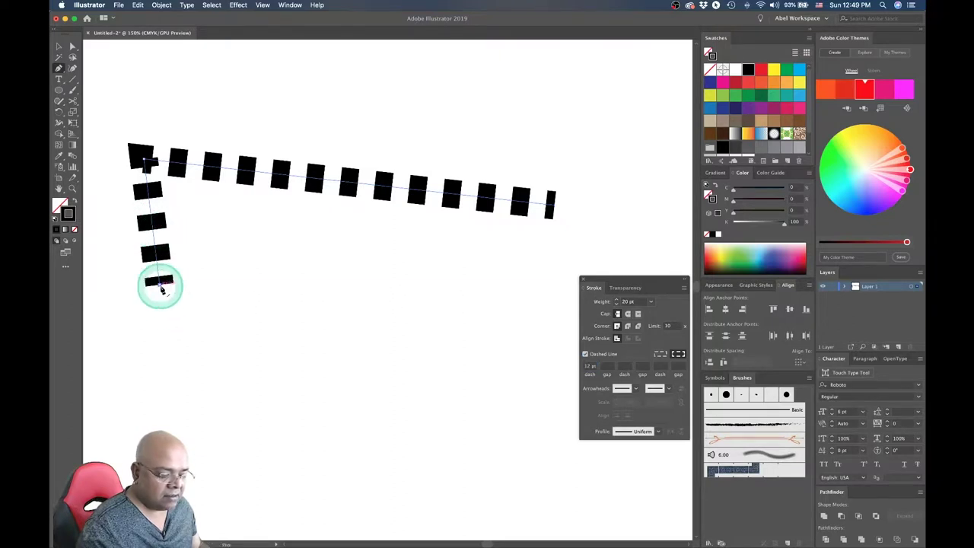
pyautogui.click(421, 393)
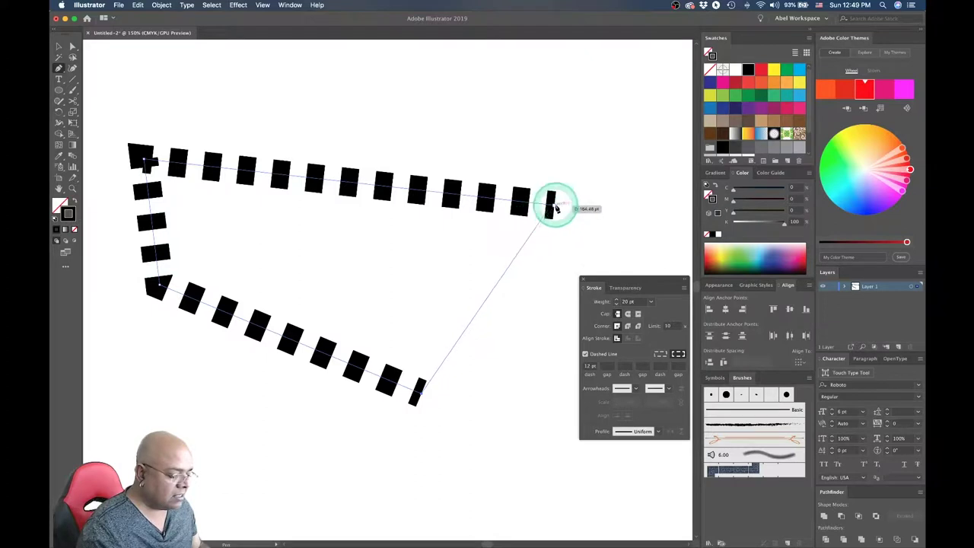
pyautogui.click(549, 207)
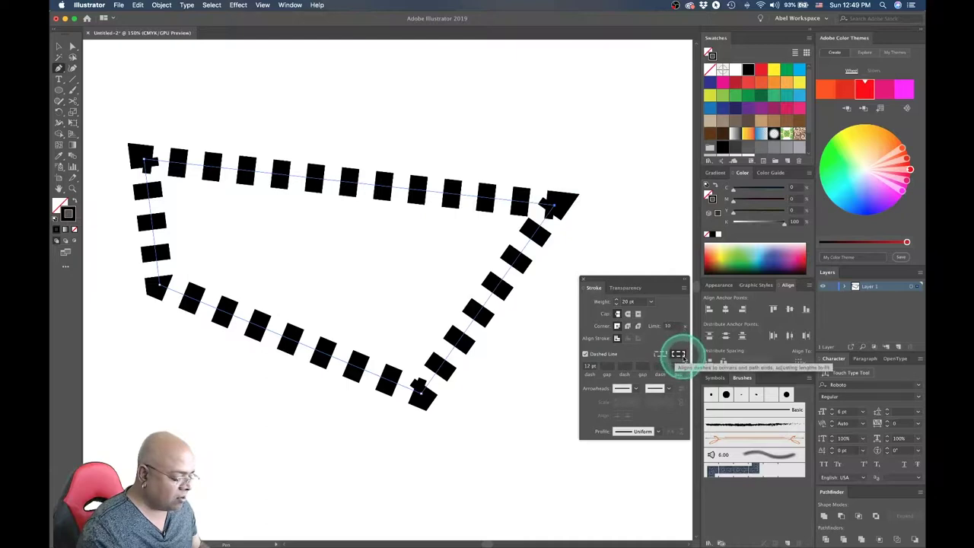
pyautogui.click(660, 354)
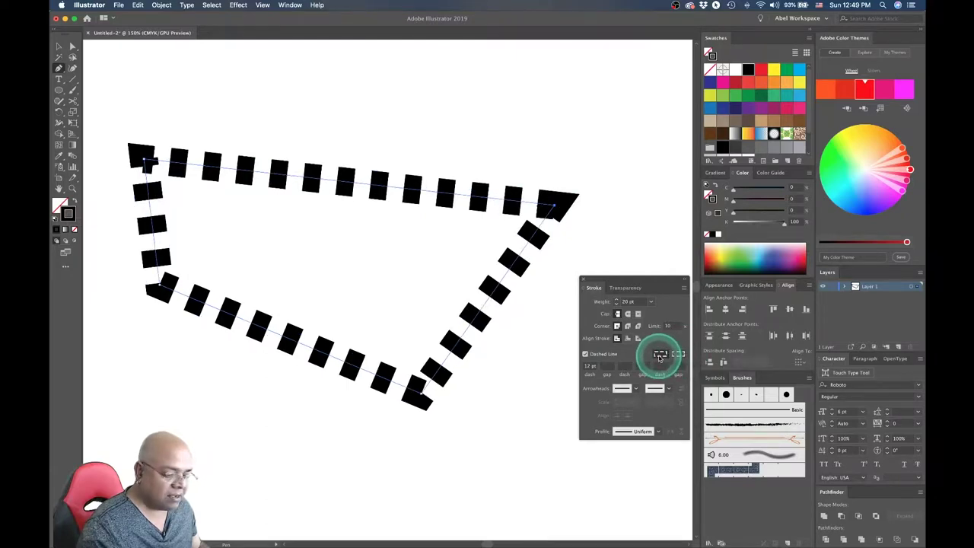
pyautogui.click(659, 354)
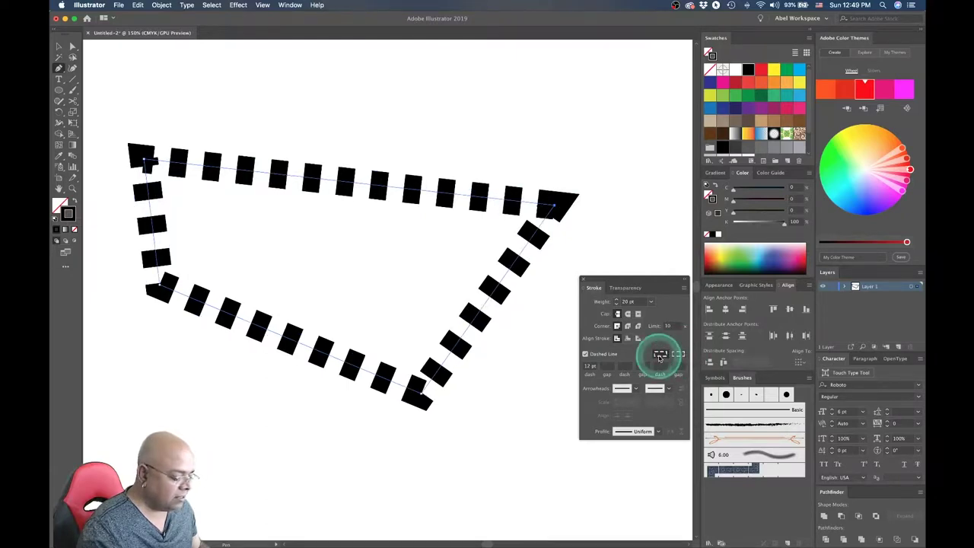
# - Apply round caps and round joins, and set the first dash gap to 20 pt
pyautogui.click(627, 314)
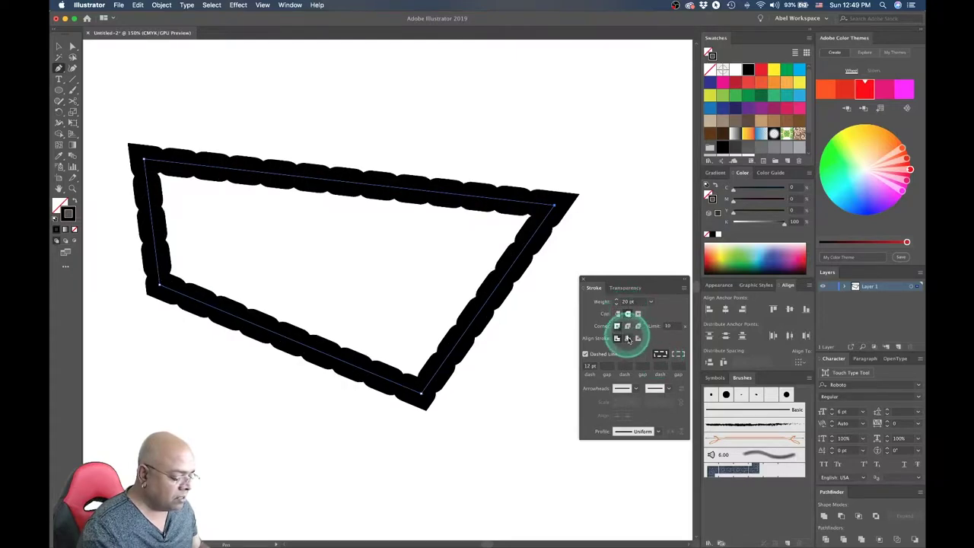
pyautogui.click(627, 326)
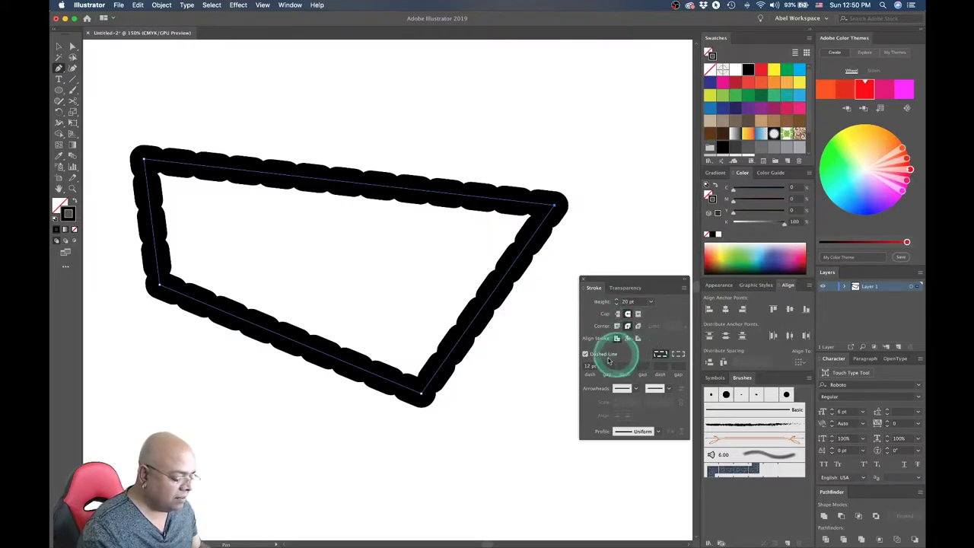
pyautogui.click(590, 366)
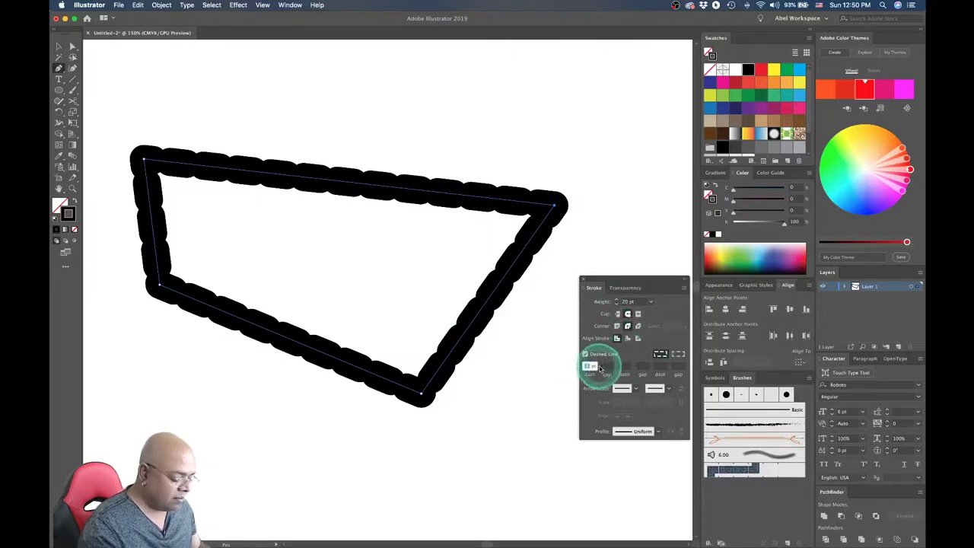
pyautogui.click(606, 366)
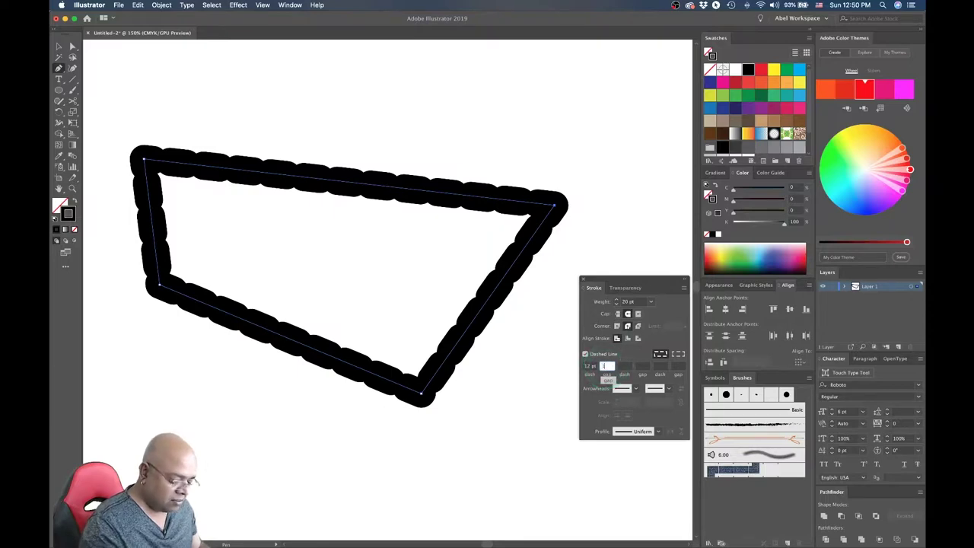
pyautogui.write('12')
pyautogui.doubleClick(607, 366)
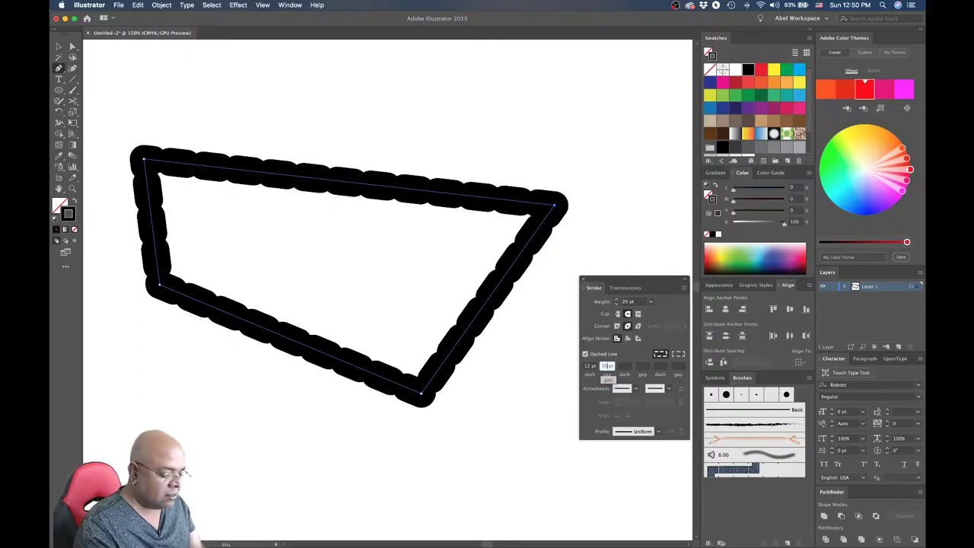
pyautogui.write('20')
pyautogui.press('Tab')
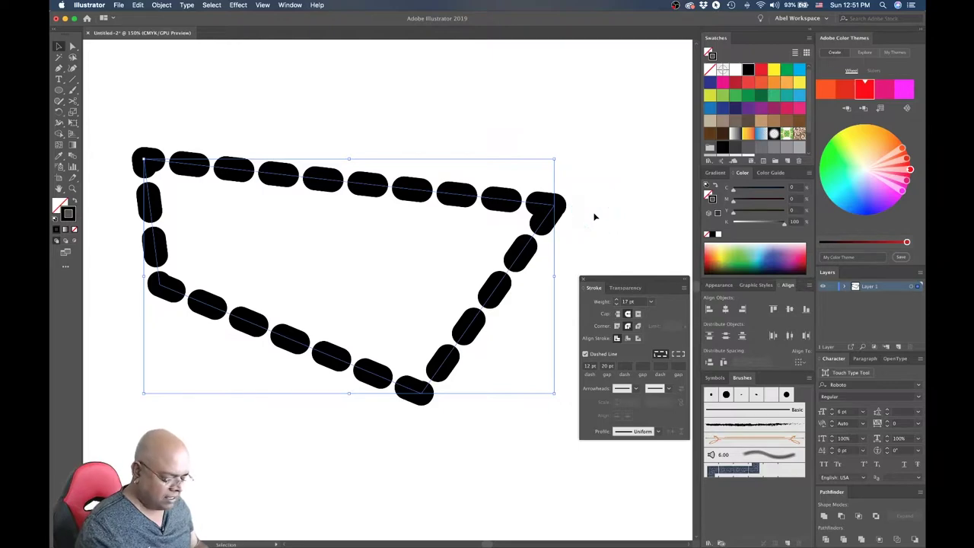
# - Undo the path back to its original L shape and turn off Dashed Line for a solid 20 pt stroke
pyautogui.click(594, 216)
pyautogui.press('Up')
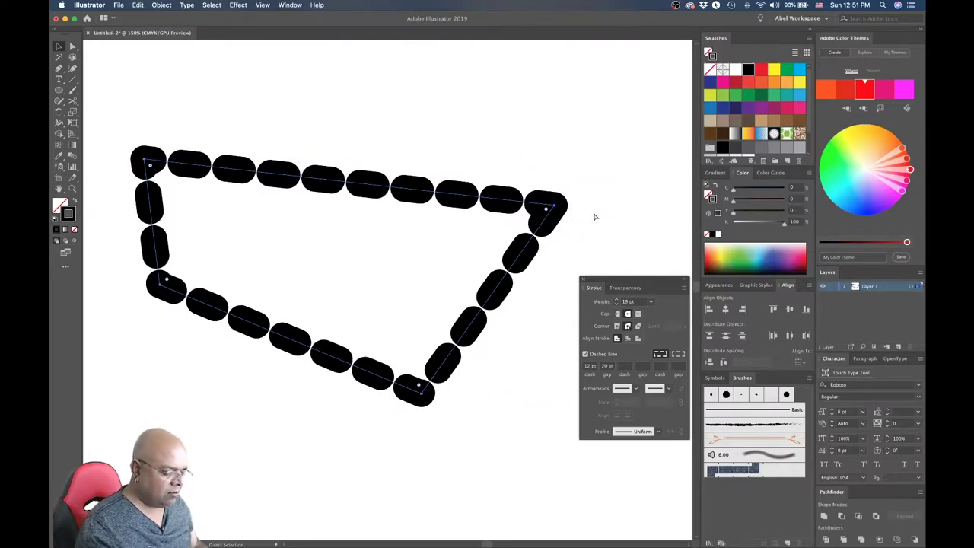
pyautogui.press('Up')
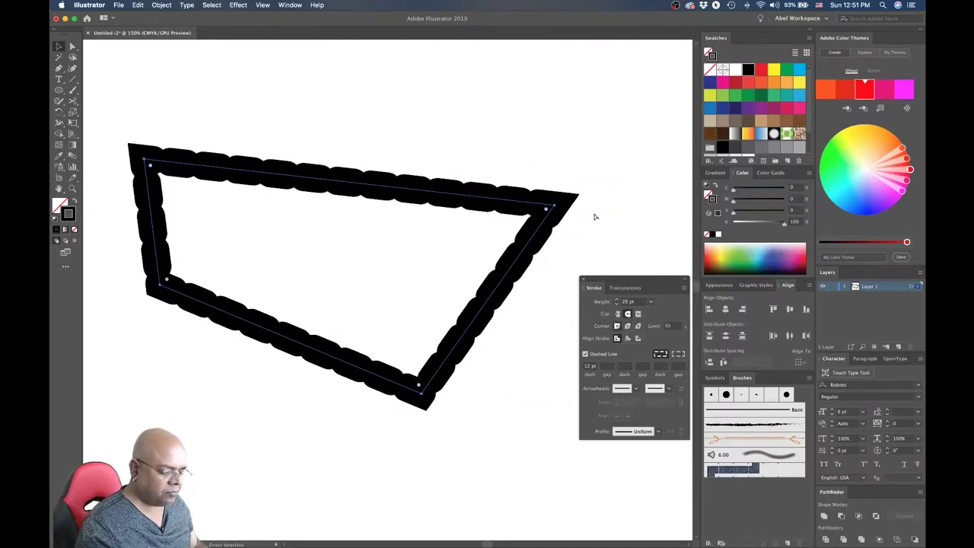
pyautogui.hotkey('ctrl', 'z')
pyautogui.hotkey('ctrl', 'z')
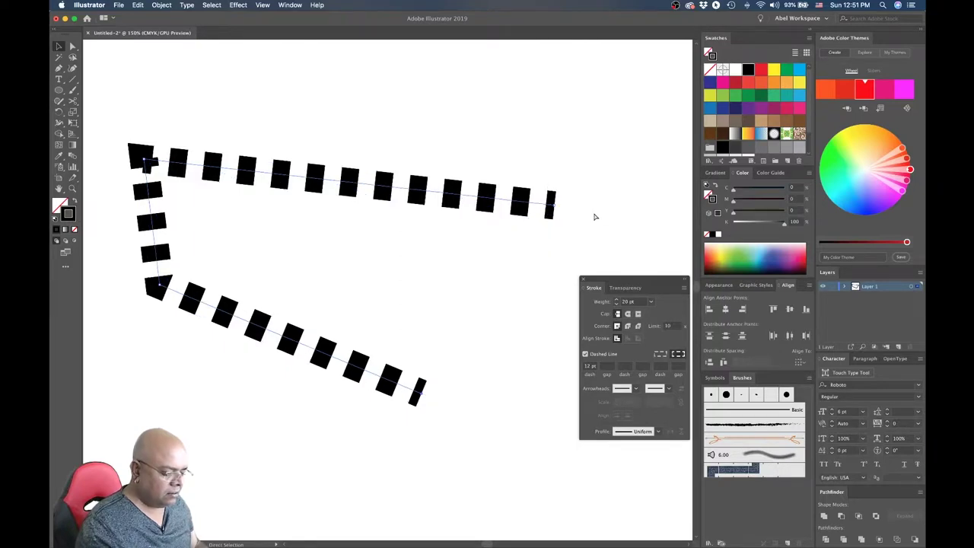
pyautogui.hotkey('ctrl', 'z')
pyautogui.press('v')
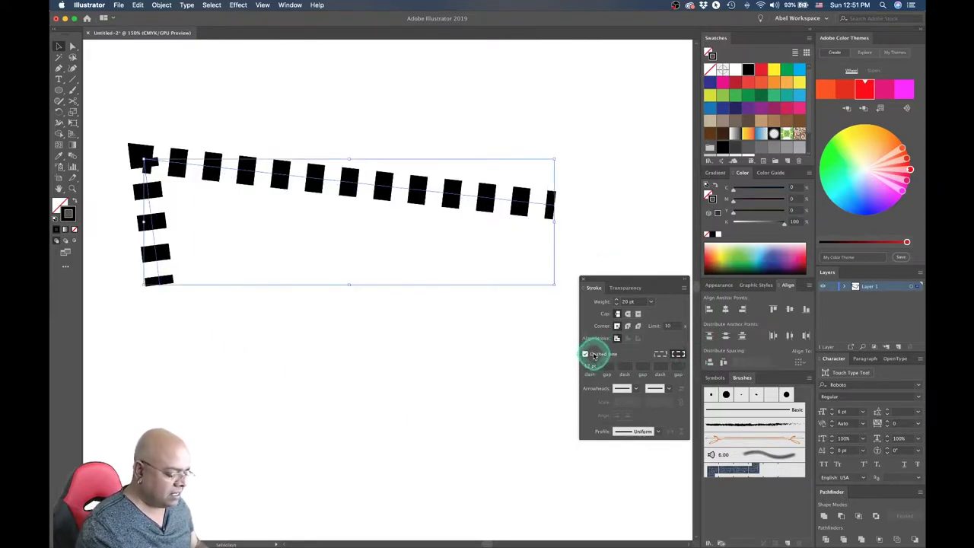
pyautogui.click(594, 355)
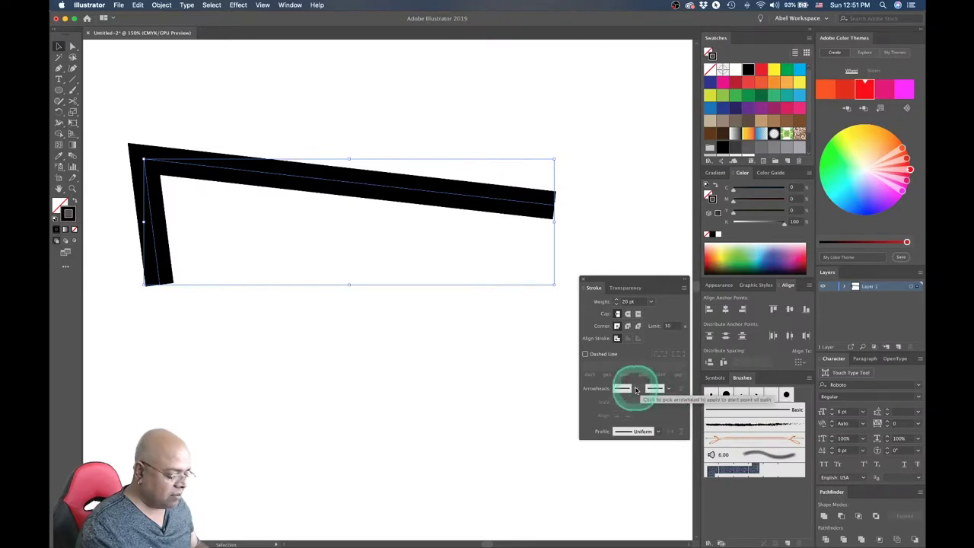
# - Add the Arrow 2 arrowhead at 100% scale to the start of the L-shaped path
pyautogui.click(636, 390)
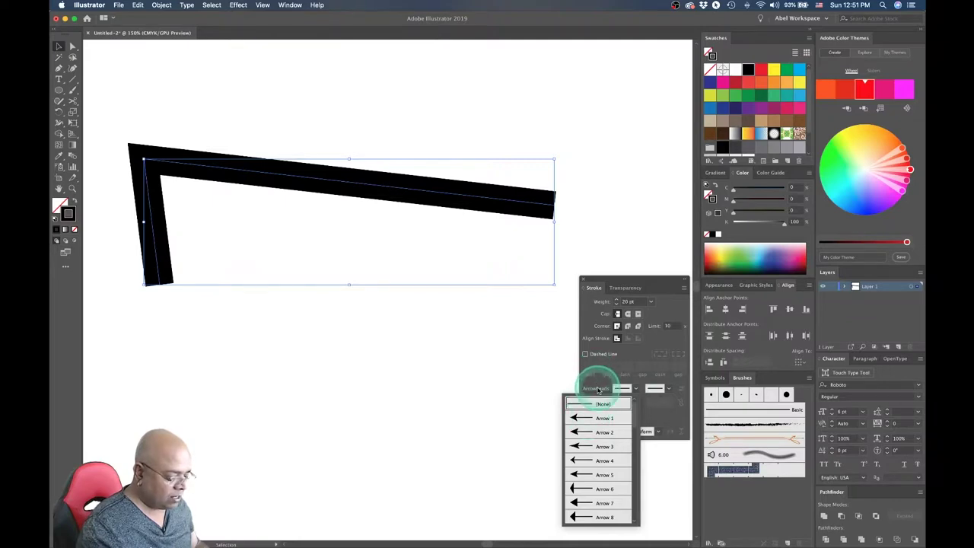
pyautogui.click(598, 388)
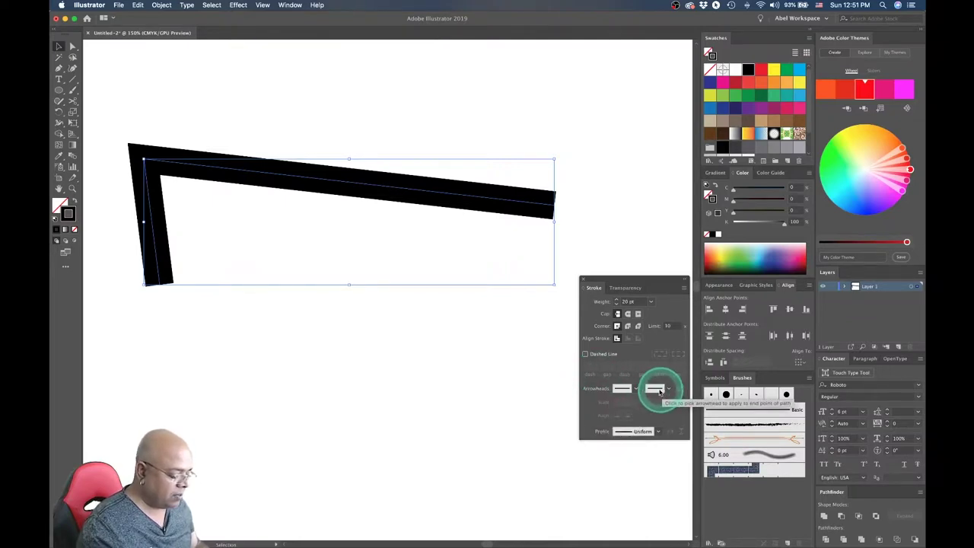
pyautogui.click(635, 390)
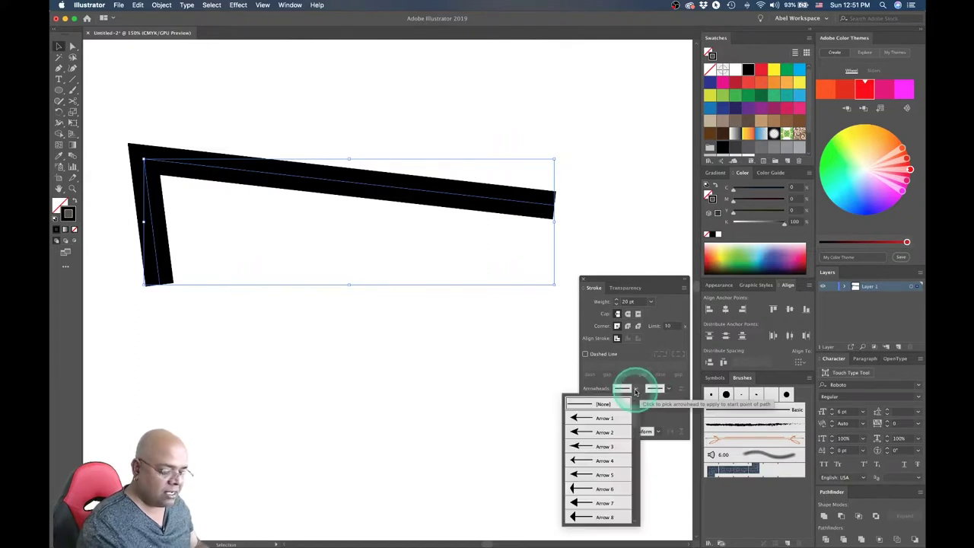
pyautogui.click(609, 430)
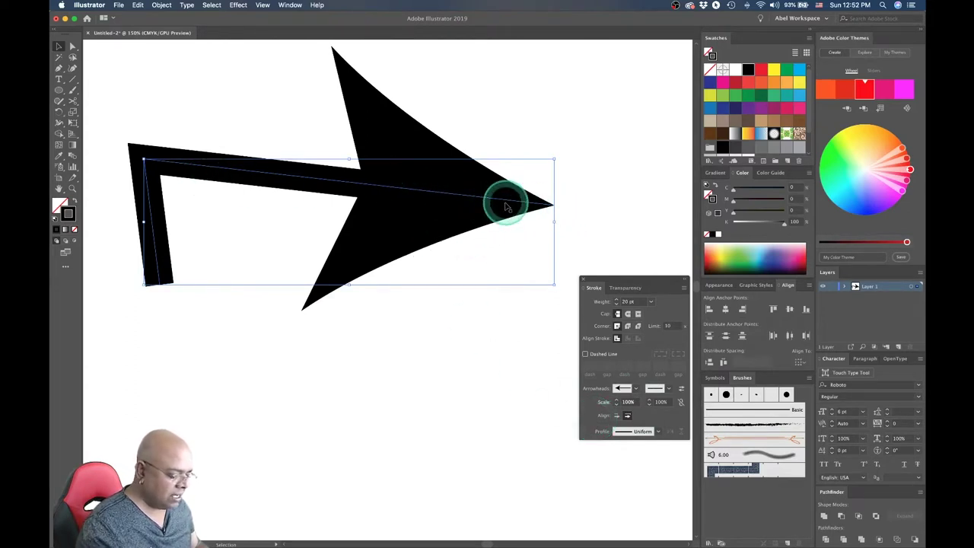
pyautogui.click(668, 390)
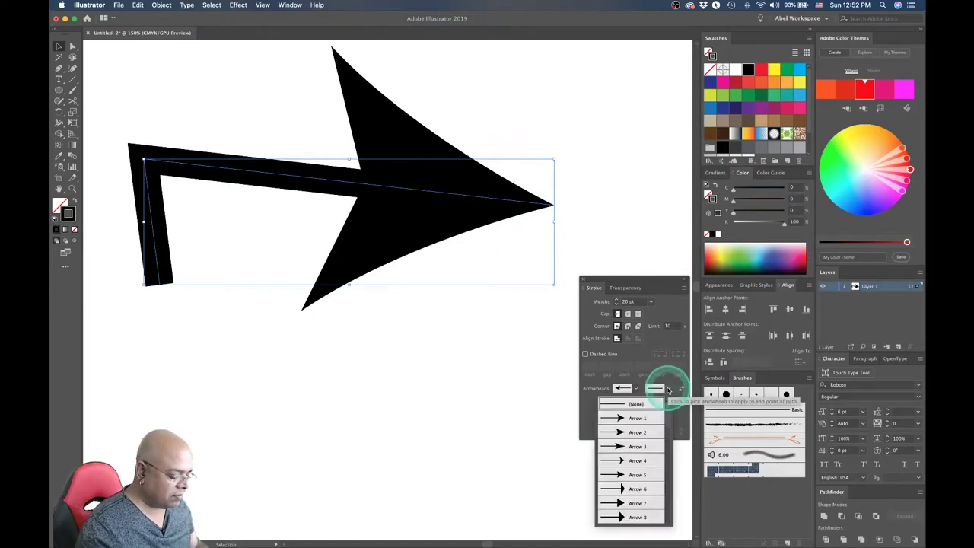
# - Pick an end arrowhead and shrink the arrowhead scale to 20%
pyautogui.click(632, 423)
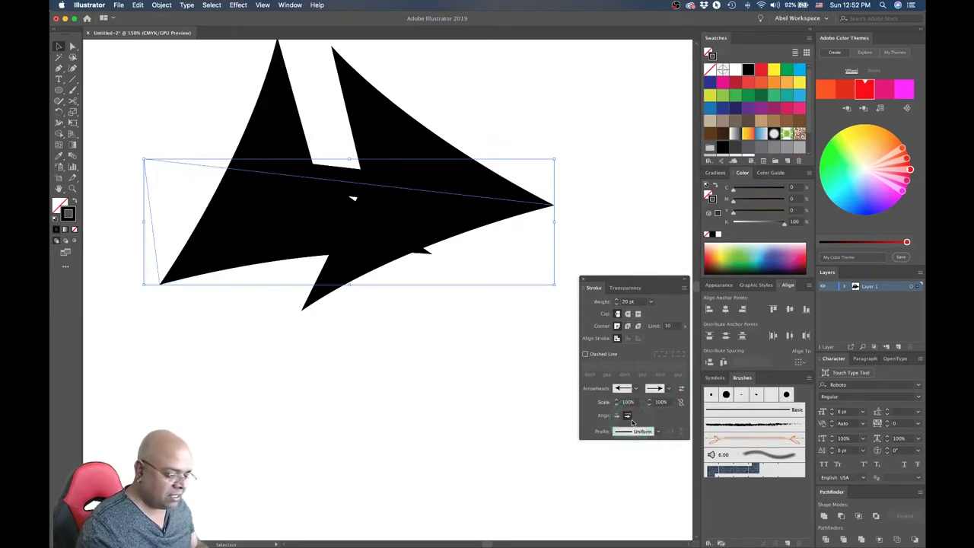
pyautogui.click(626, 402)
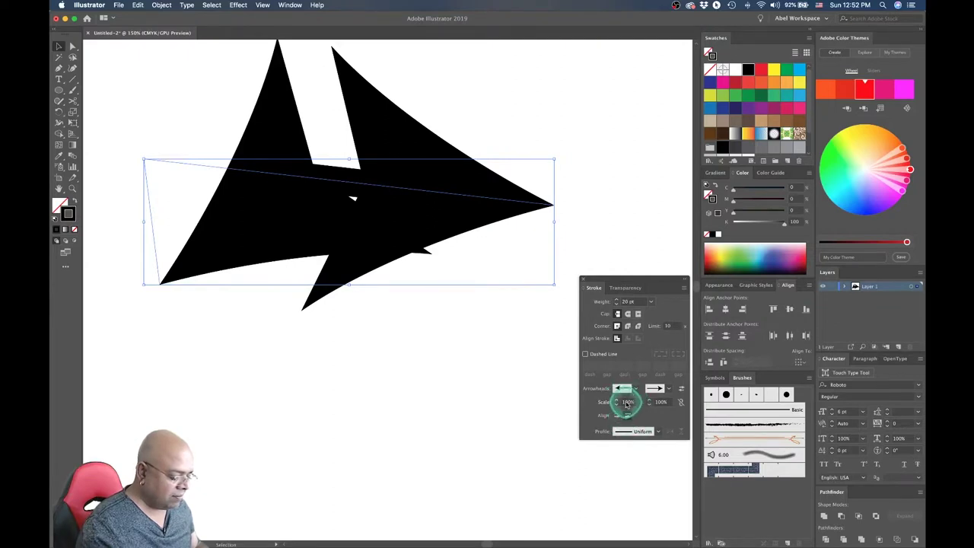
pyautogui.write('20')
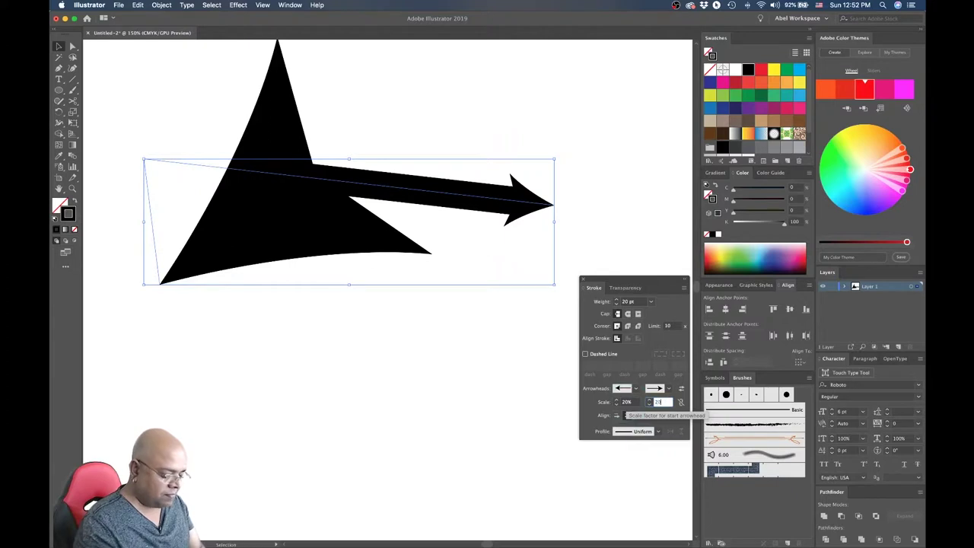
pyautogui.press('Tab')
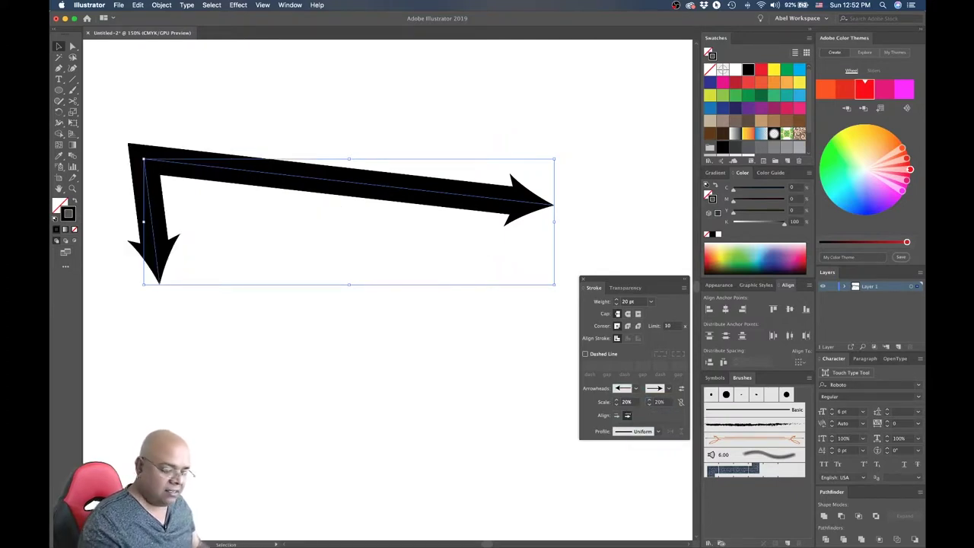
pyautogui.click(632, 389)
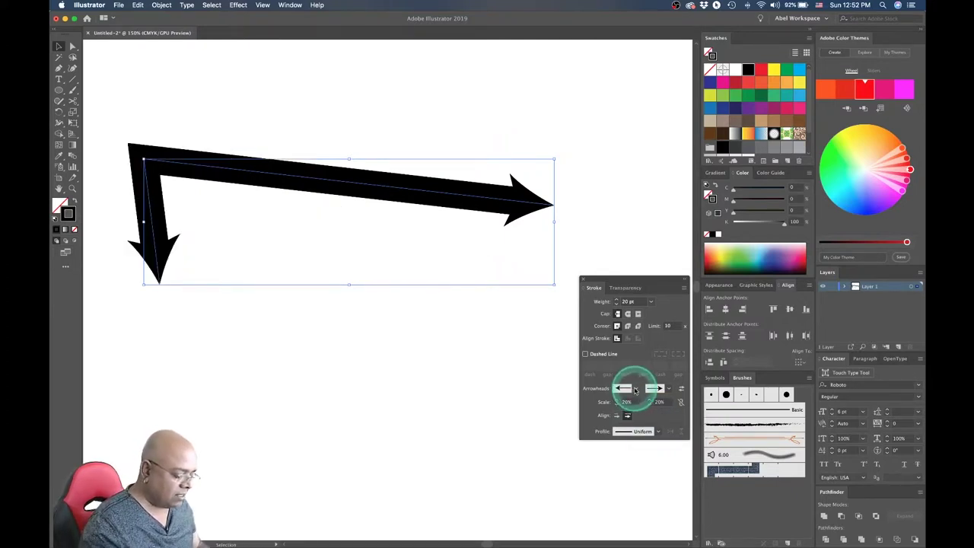
# - Apply the tail-style Arrow 20 arrowhead to the path's end
pyautogui.click(668, 389)
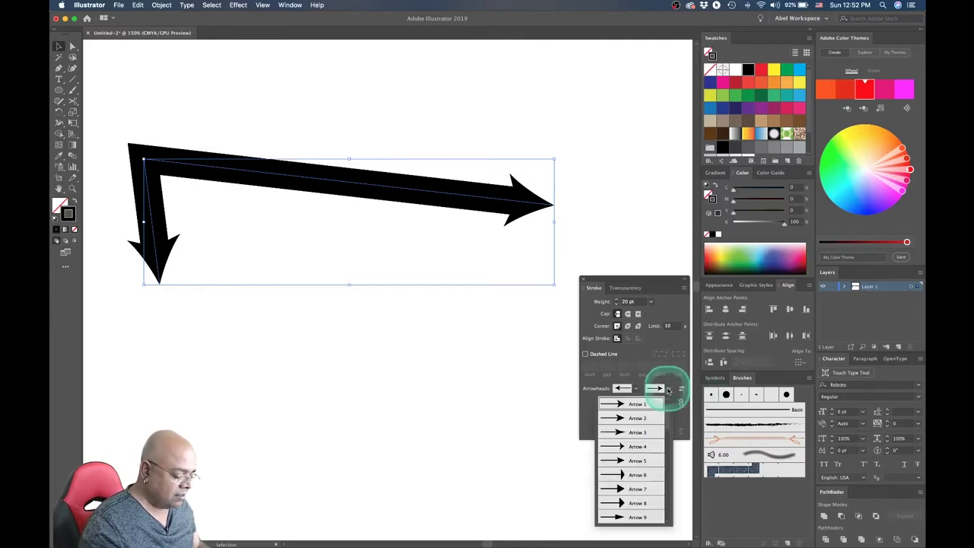
pyautogui.moveTo(668, 389); pyautogui.dragTo(636, 474)
pyautogui.scroll(-3, 637, 478)
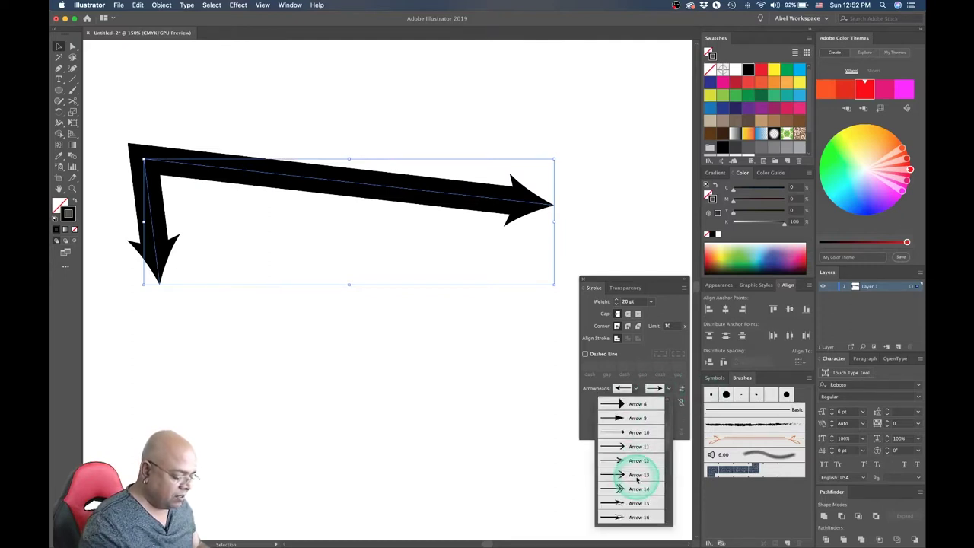
pyautogui.scroll(-3, 637, 477)
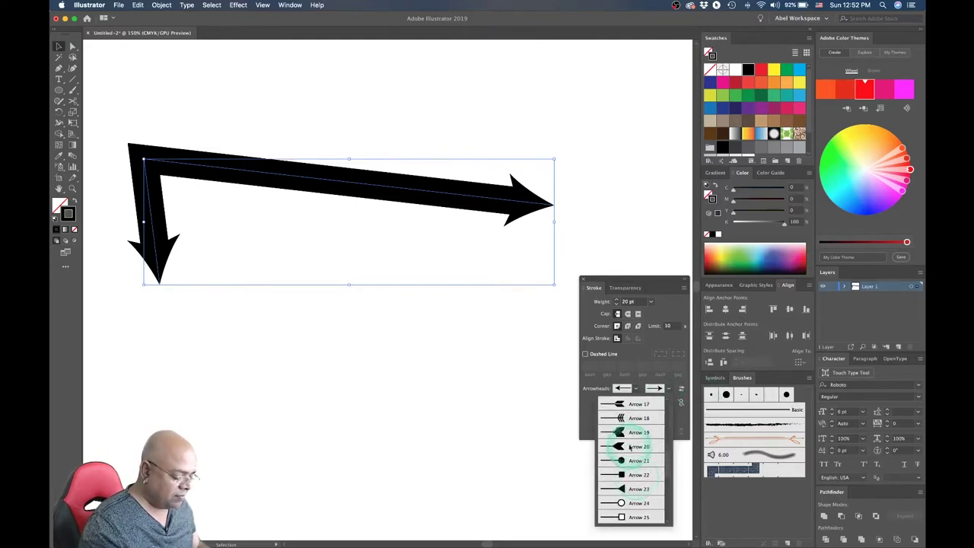
pyautogui.moveTo(629, 448); pyautogui.dragTo(627, 449)
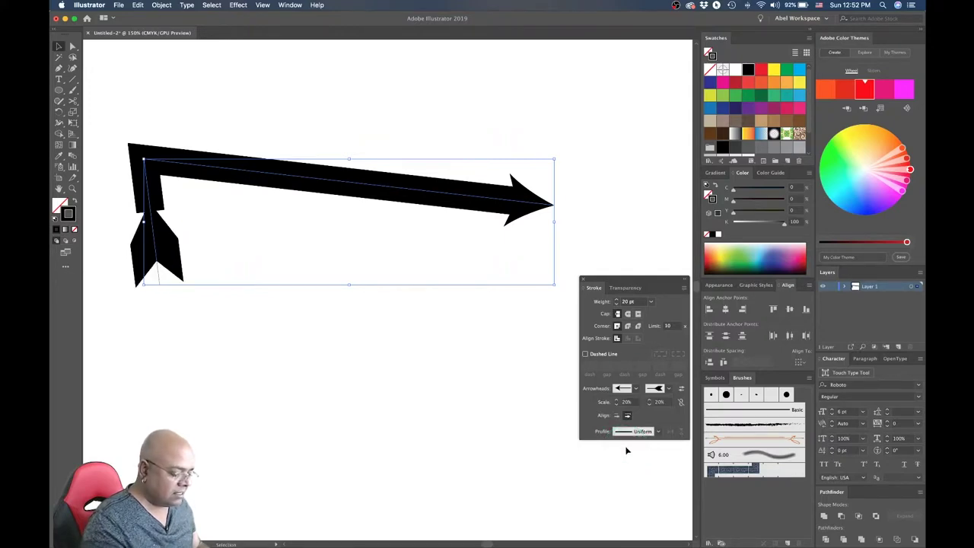
# - Try the different cap styles, finishing on projecting caps for the line ends
pyautogui.click(627, 313)
pyautogui.click(637, 313)
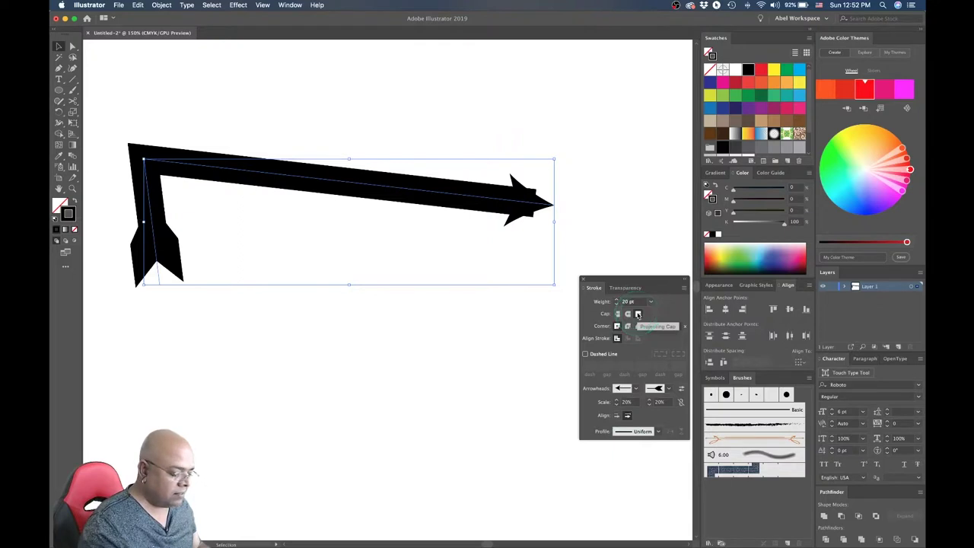
pyautogui.click(627, 313)
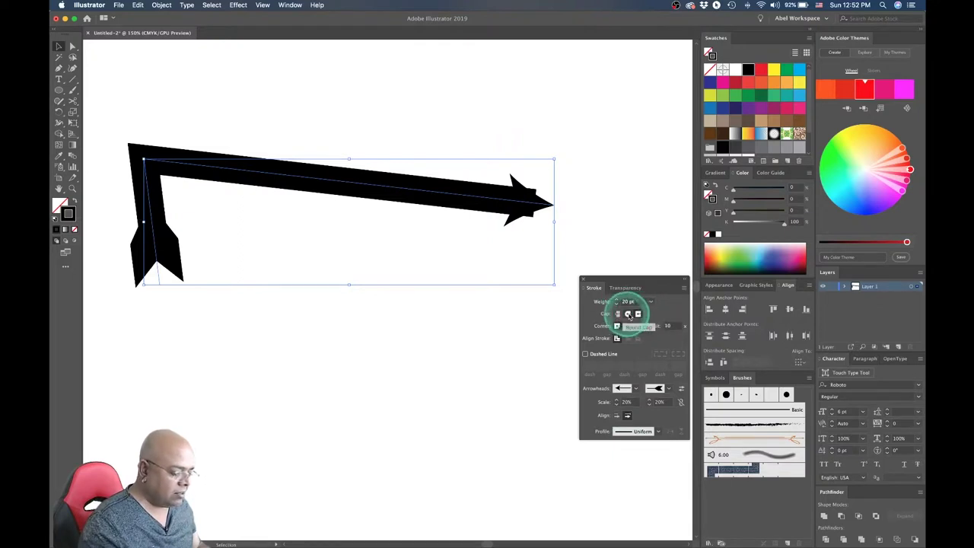
pyautogui.click(617, 314)
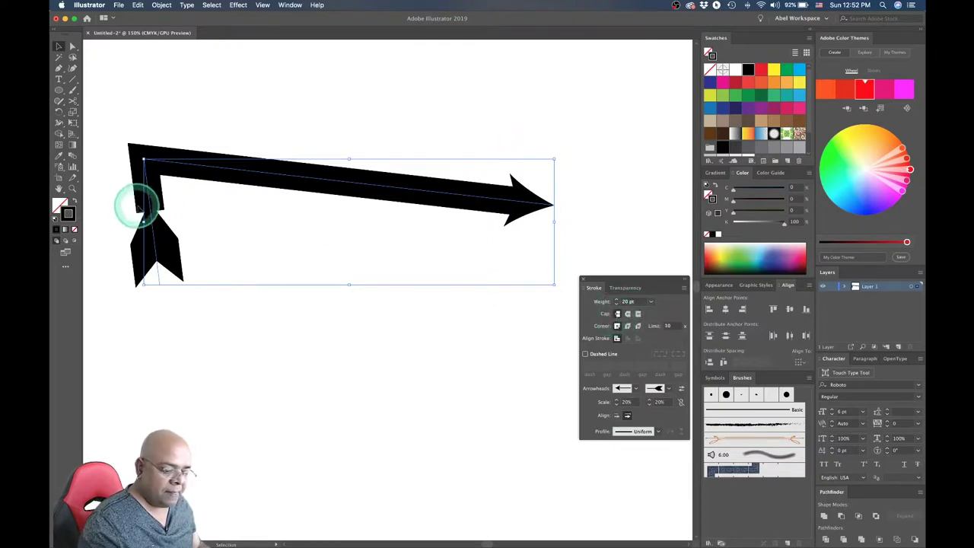
pyautogui.click(628, 313)
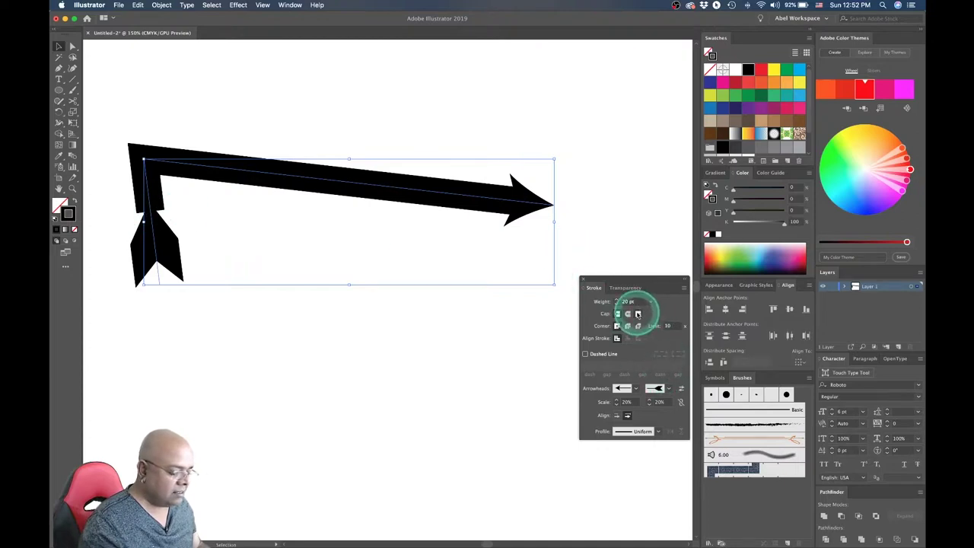
pyautogui.click(637, 313)
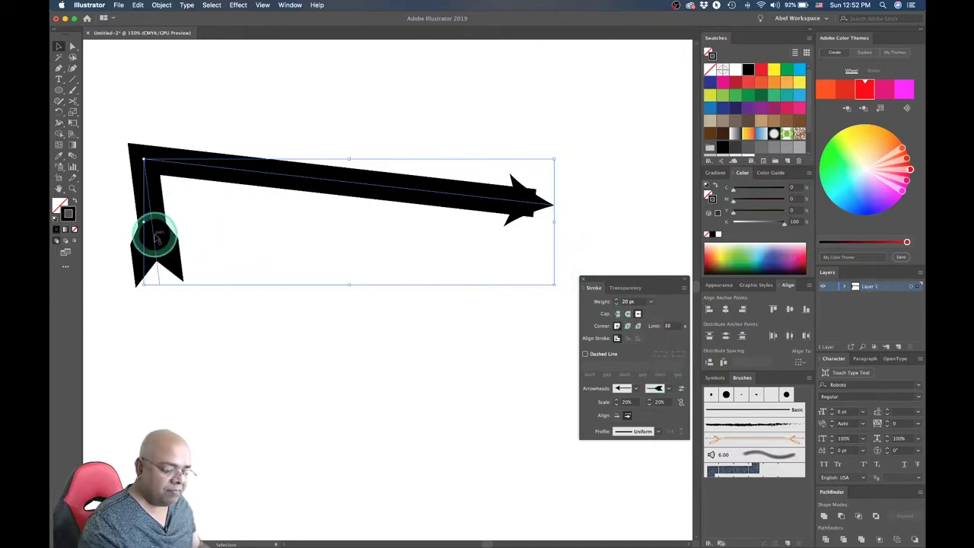
pyautogui.press('Delete')
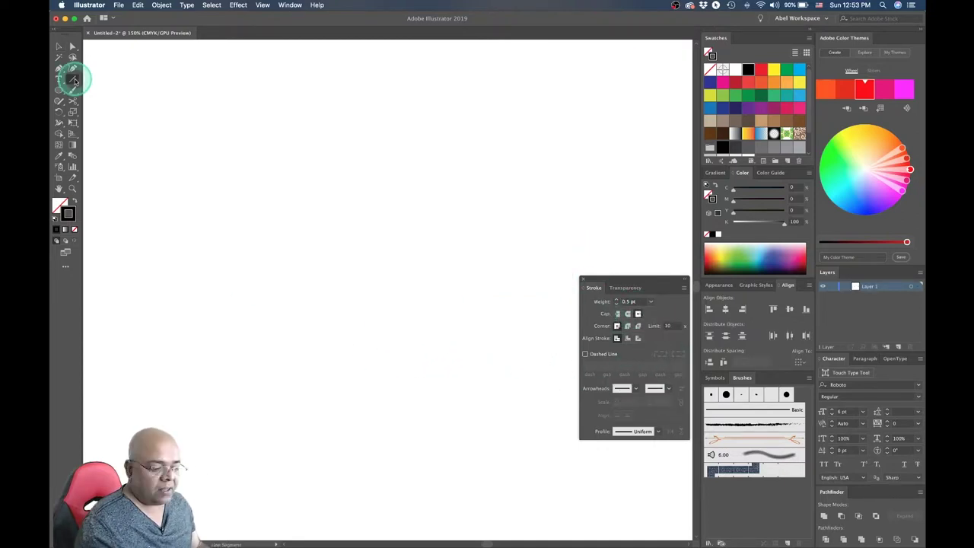
pyautogui.click(74, 79)
pyautogui.click(102, 90)
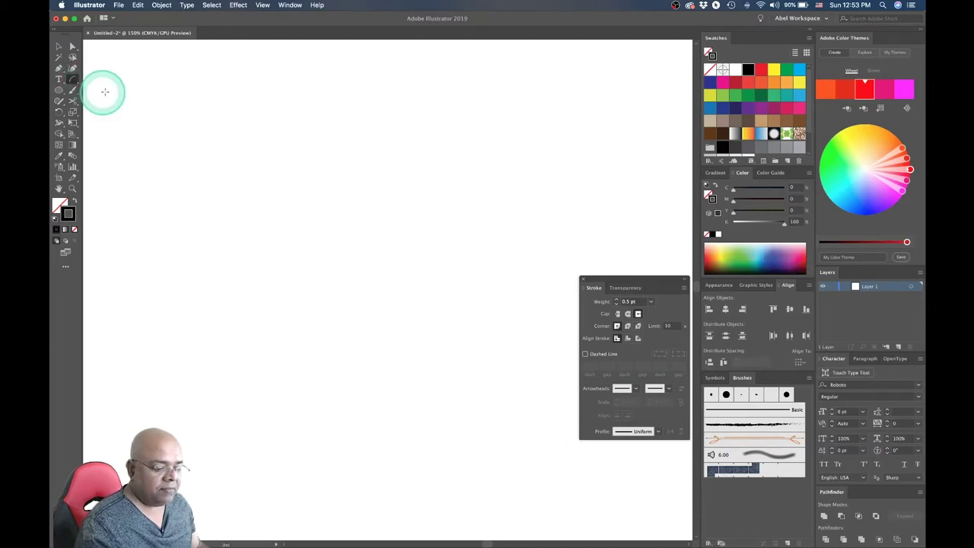
pyautogui.click(238, 186)
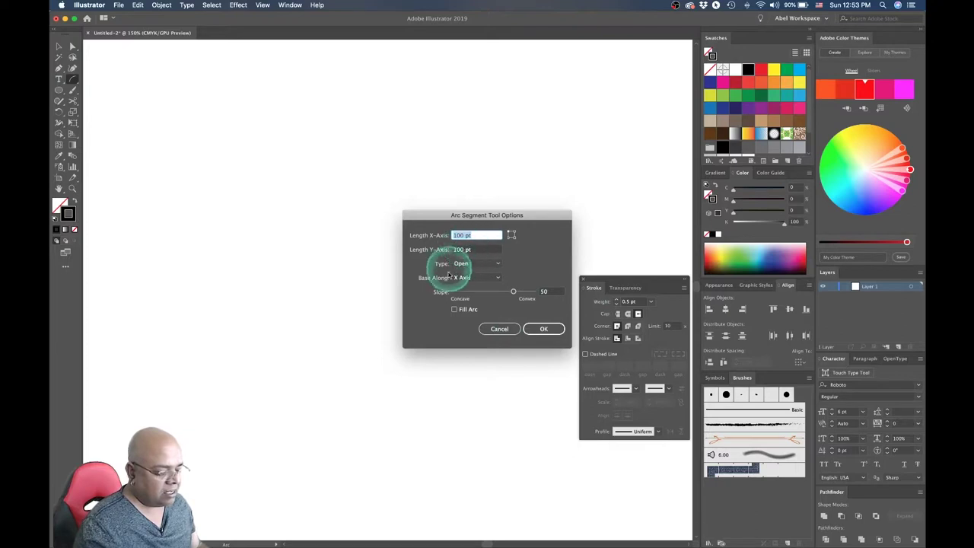
pyautogui.click(510, 329)
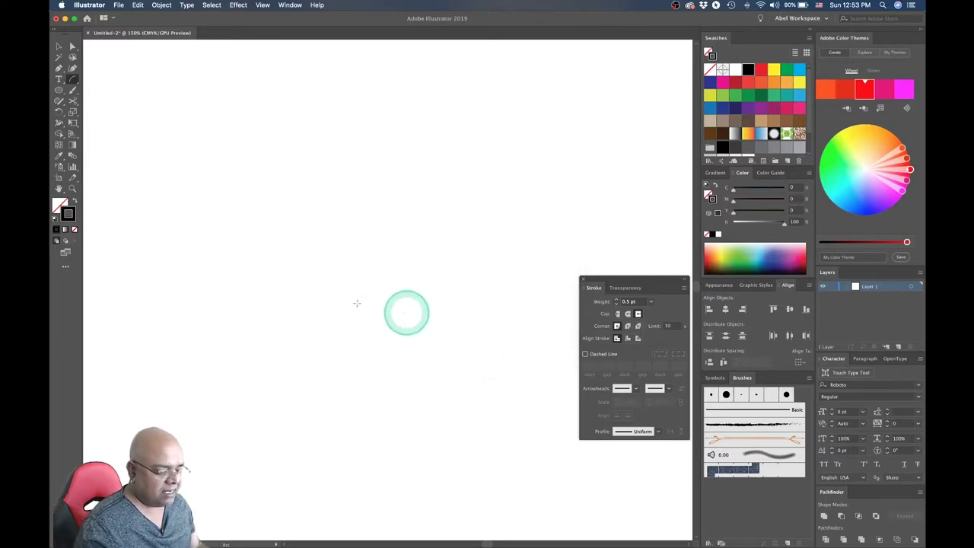
pyautogui.moveTo(241, 289)
pyautogui.mouseDown()
pyautogui.moveTo(271, 255)
pyautogui.moveTo(471, 132)
pyautogui.moveTo(431, 412)
pyautogui.moveTo(416, 423)
pyautogui.moveTo(500, 156)
pyautogui.moveTo(264, 89)
pyautogui.moveTo(95, 187)
pyautogui.moveTo(63, 264)
pyautogui.moveTo(202, 391)
pyautogui.moveTo(252, 406)
pyautogui.moveTo(367, 388)
pyautogui.moveTo(430, 327)
pyautogui.moveTo(465, 383)
pyautogui.moveTo(481, 238)
pyautogui.moveTo(468, 202)
pyautogui.mouseUp()
pyautogui.moveTo(267, 138)
pyautogui.mouseDown()
pyautogui.moveTo(230, 141)
pyautogui.moveTo(163, 343)
pyautogui.moveTo(282, 430)
pyautogui.moveTo(494, 441)
pyautogui.moveTo(470, 378)
pyautogui.moveTo(504, 401)
pyautogui.moveTo(423, 325)
pyautogui.moveTo(528, 449)
pyautogui.moveTo(437, 306)
pyautogui.moveTo(452, 398)
pyautogui.moveTo(522, 335)
pyautogui.moveTo(133, 355)
pyautogui.moveTo(385, 174)
pyautogui.moveTo(415, 187)
pyautogui.mouseUp()
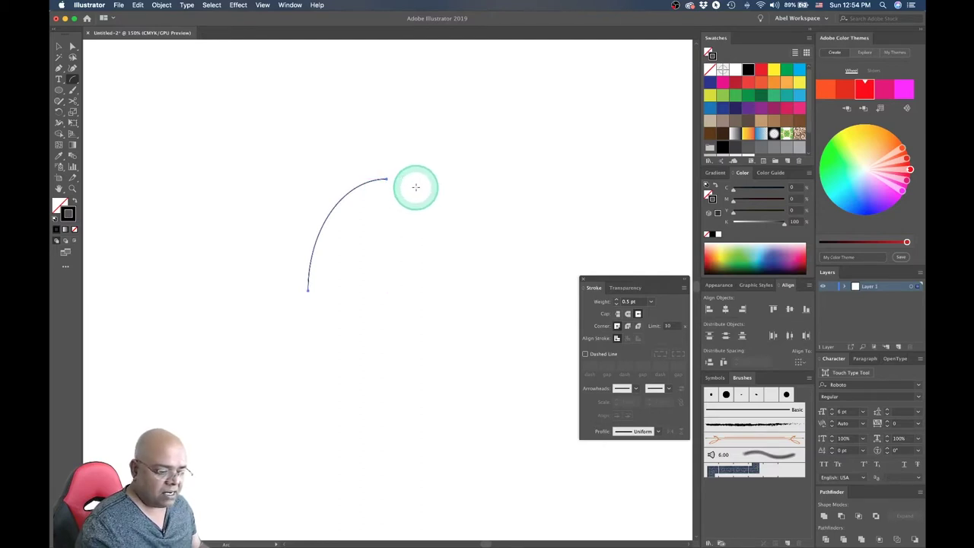
pyautogui.press('Delete')
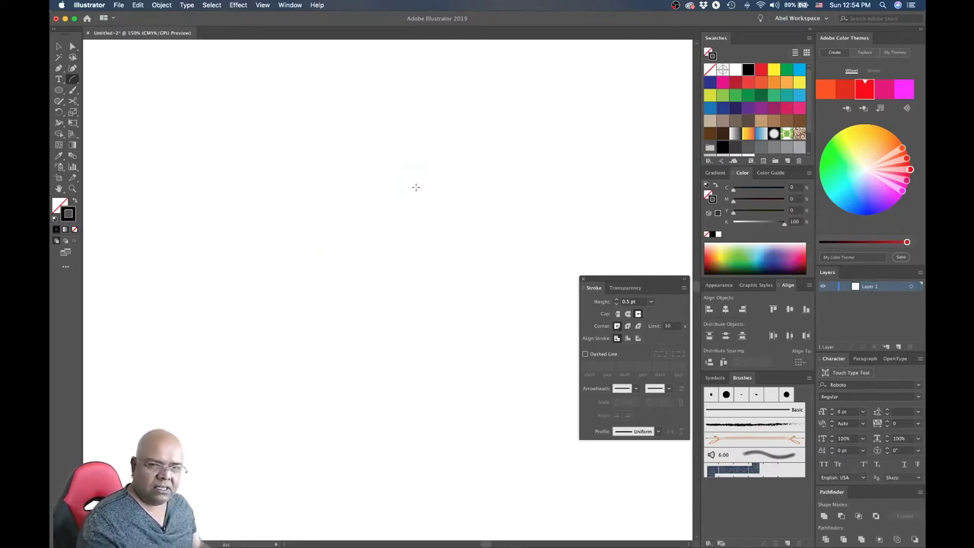
pyautogui.click(76, 81)
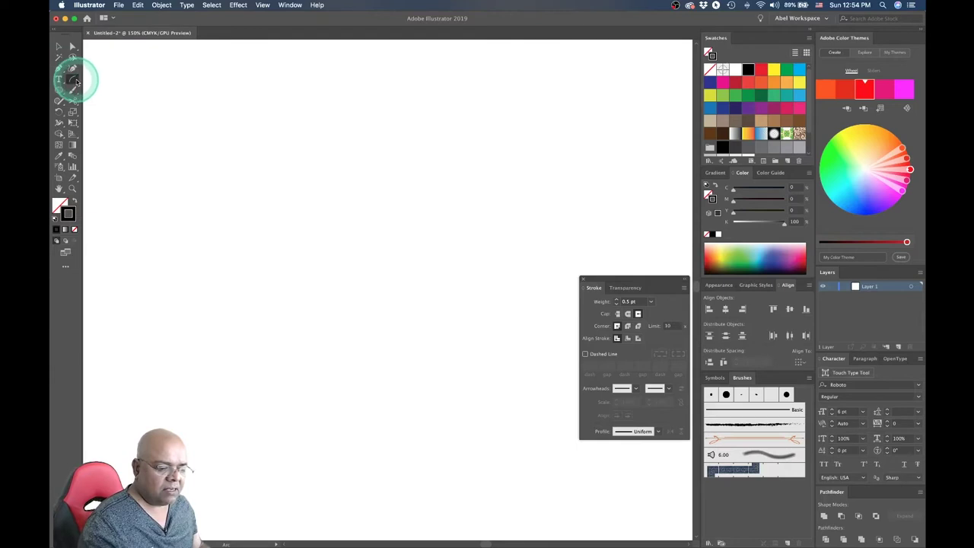
pyautogui.click(77, 81)
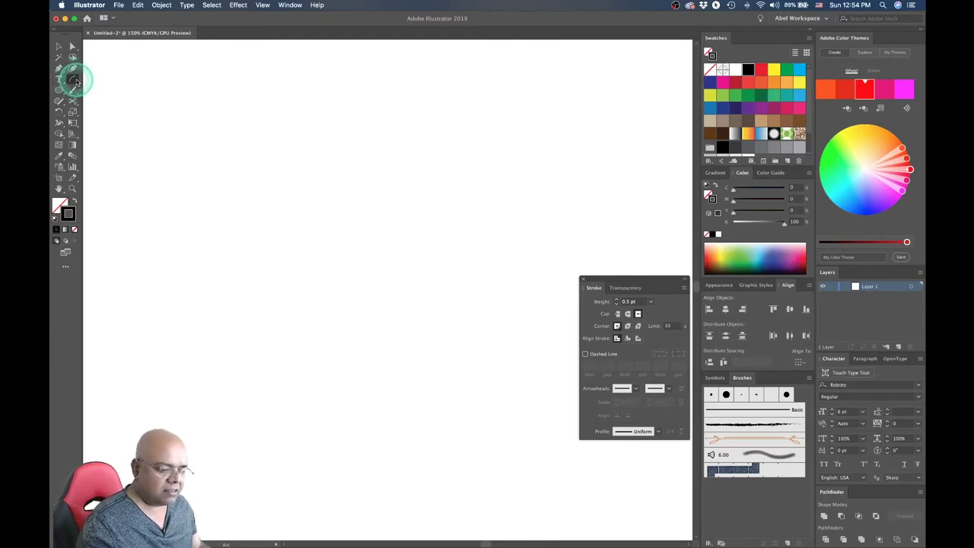
pyautogui.click(107, 101)
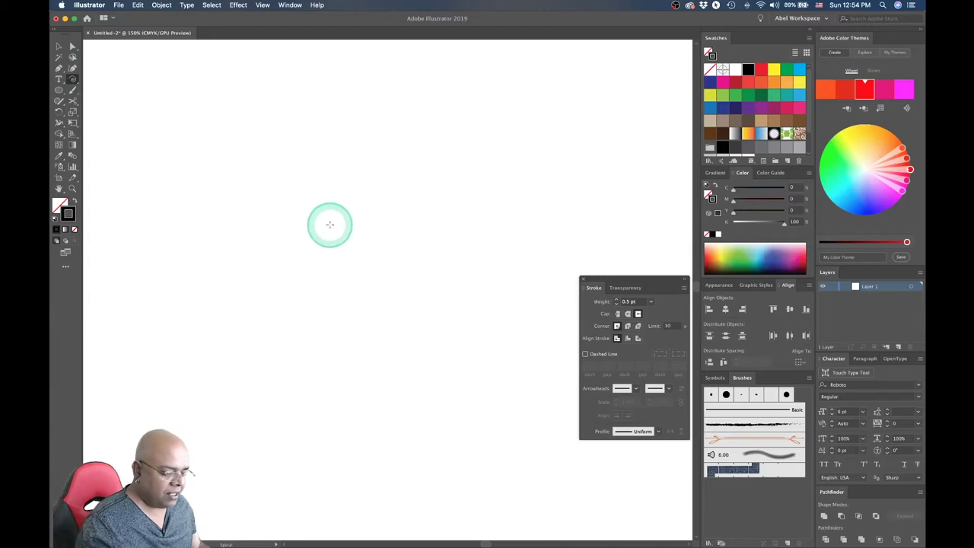
pyautogui.moveTo(330, 224)
pyautogui.mouseDown()
pyautogui.moveTo(413, 302)
pyautogui.moveTo(403, 290)
pyautogui.mouseUp()
pyautogui.press('Down')
pyautogui.press('Down')
pyautogui.press('Down')
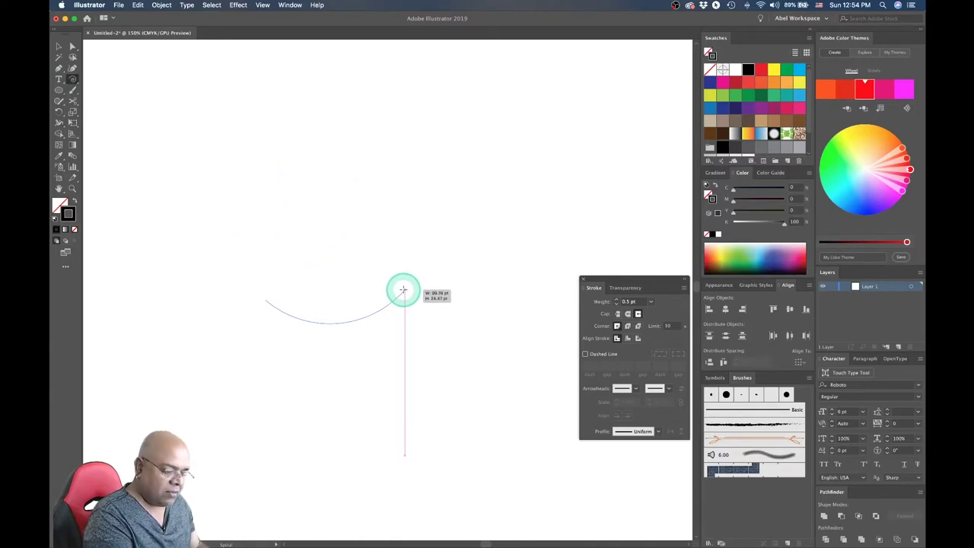
pyautogui.press('Up')
pyautogui.press('Up')
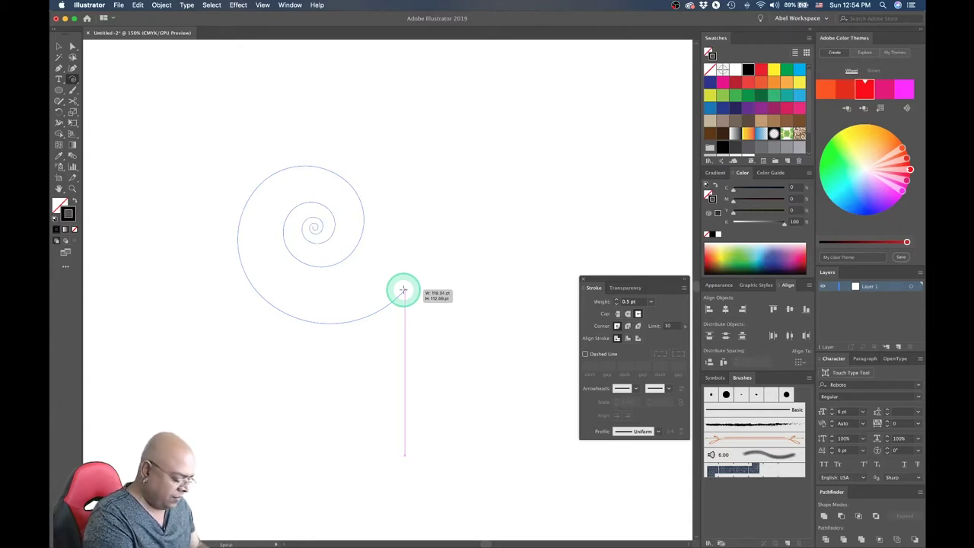
pyautogui.moveTo(403, 289)
pyautogui.mouseDown()
pyautogui.moveTo(73, 79)
pyautogui.moveTo(108, 116)
pyautogui.mouseUp()
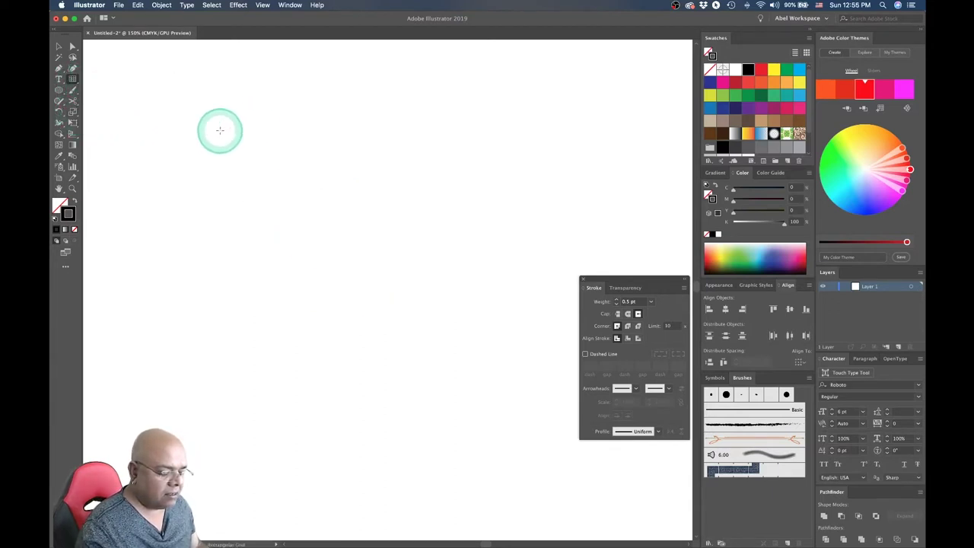
# - Draw a six-by-six rectangular grid of thin black lines across the artboard
pyautogui.moveTo(209, 121); pyautogui.dragTo(525, 406)
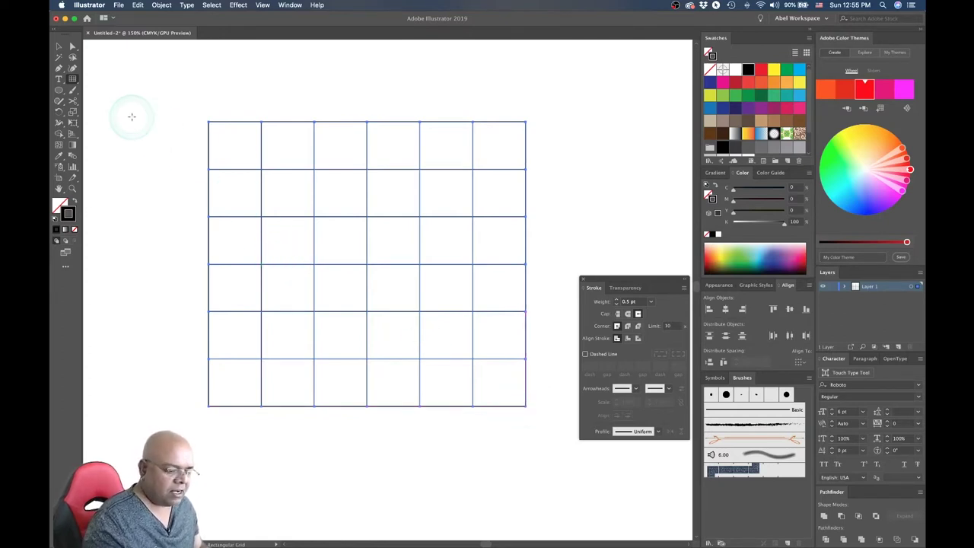
pyautogui.click(72, 47)
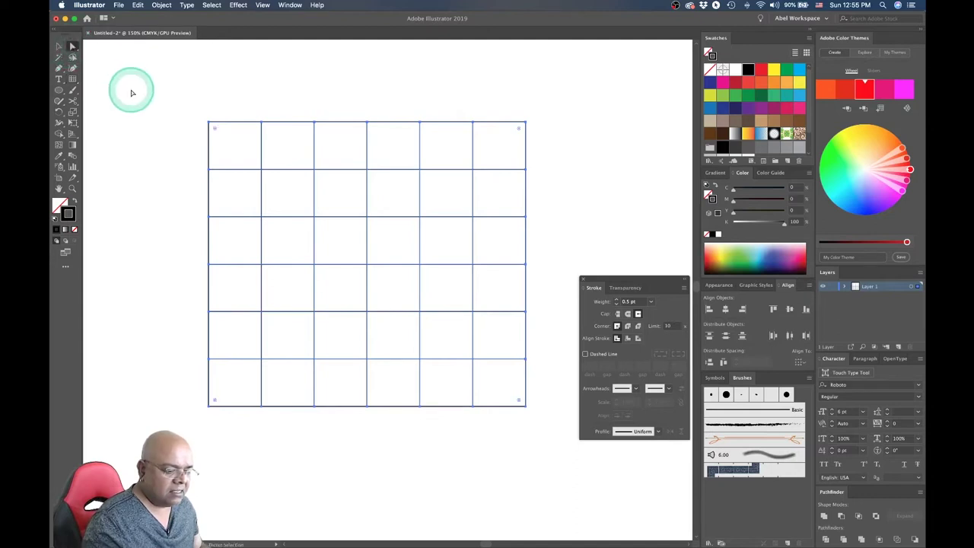
pyautogui.click(152, 115)
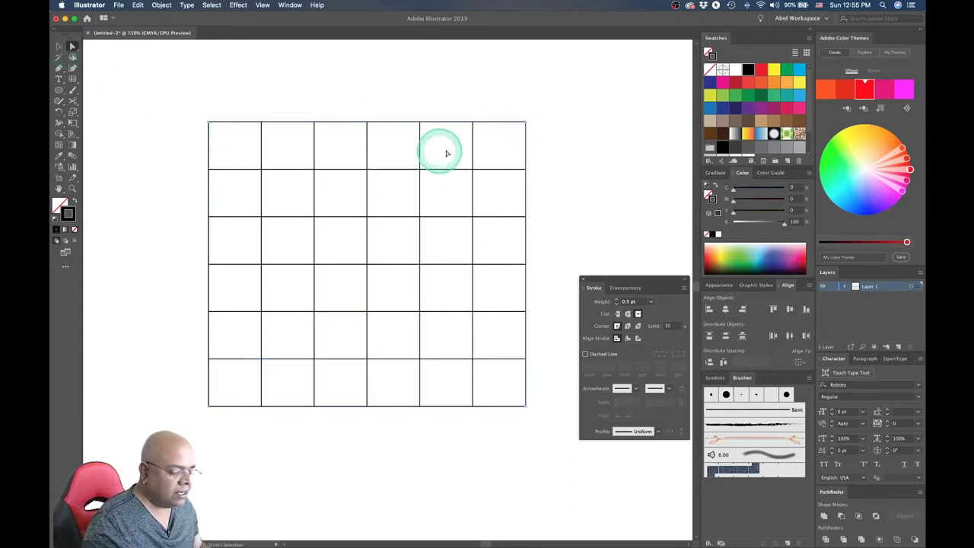
# - Select one vertical grid line with Direct Selection, deselect it, then select the whole grid
pyautogui.click(472, 154)
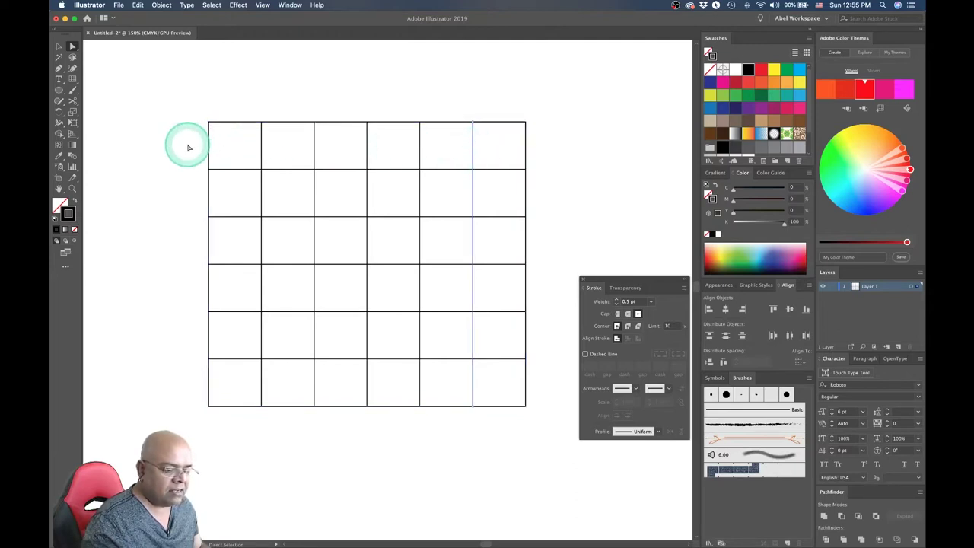
pyautogui.click(181, 105)
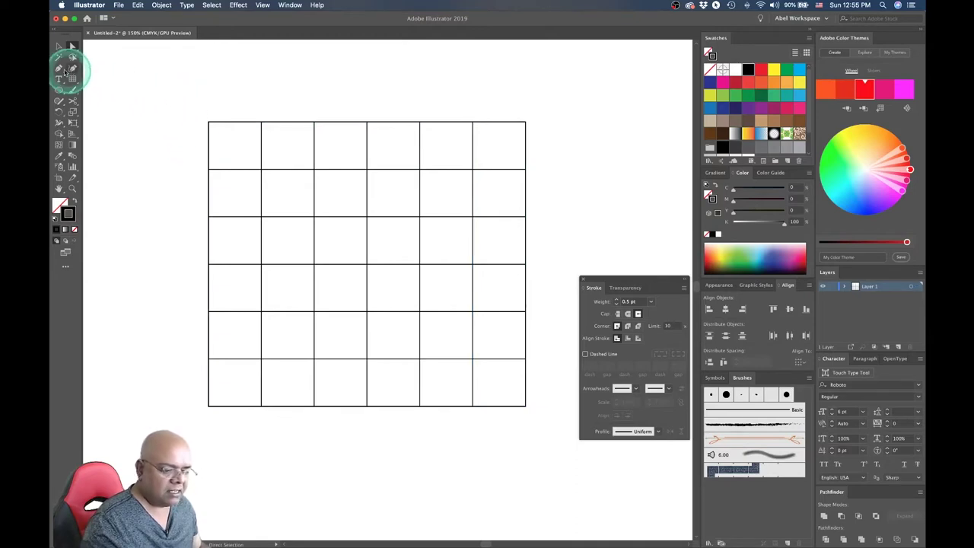
pyautogui.click(72, 78)
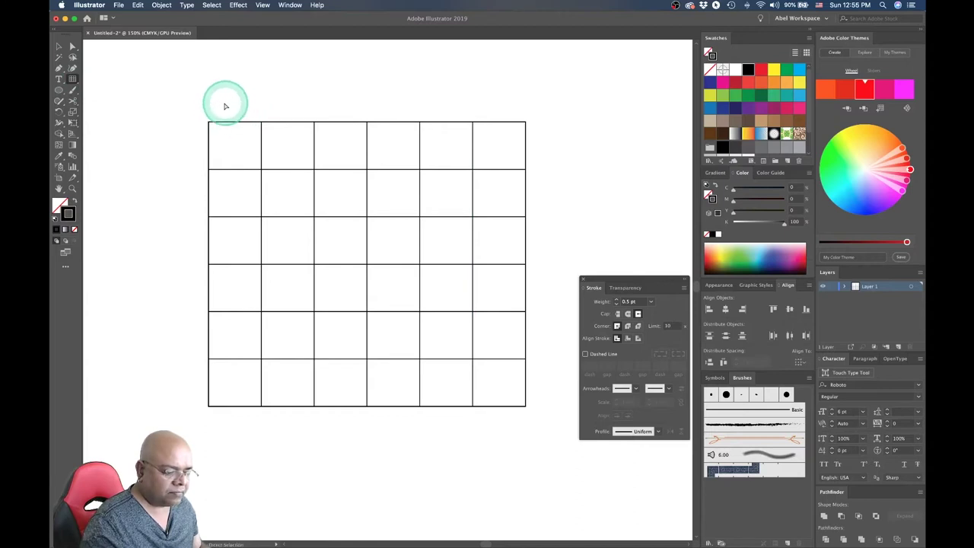
pyautogui.hotkey('ctrl', 'a')
# - Delete the old grid and drag out a new rectangular grid with 8 rows
pyautogui.press('Delete')
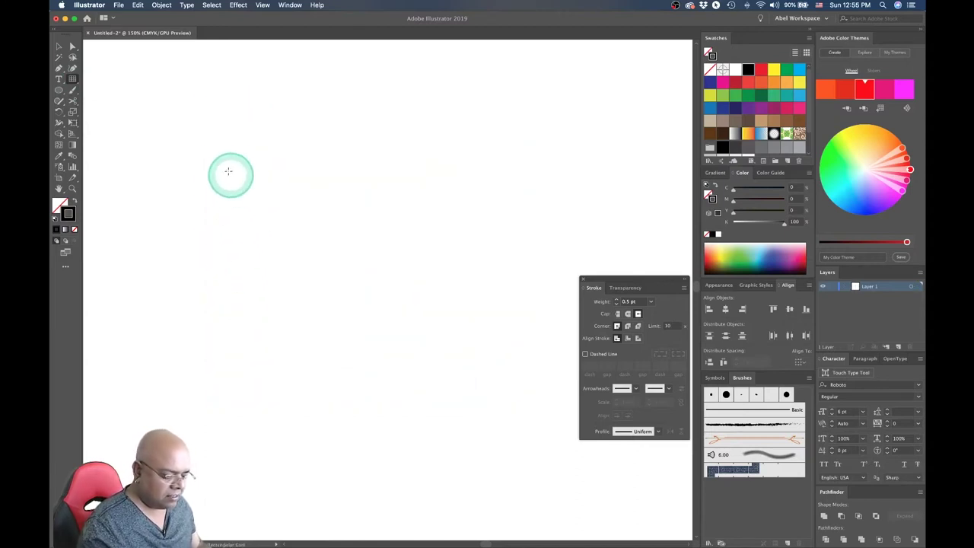
pyautogui.moveTo(225, 156); pyautogui.dragTo(377, 284)
pyautogui.press('Down')
pyautogui.press('Down')
pyautogui.press('Down')
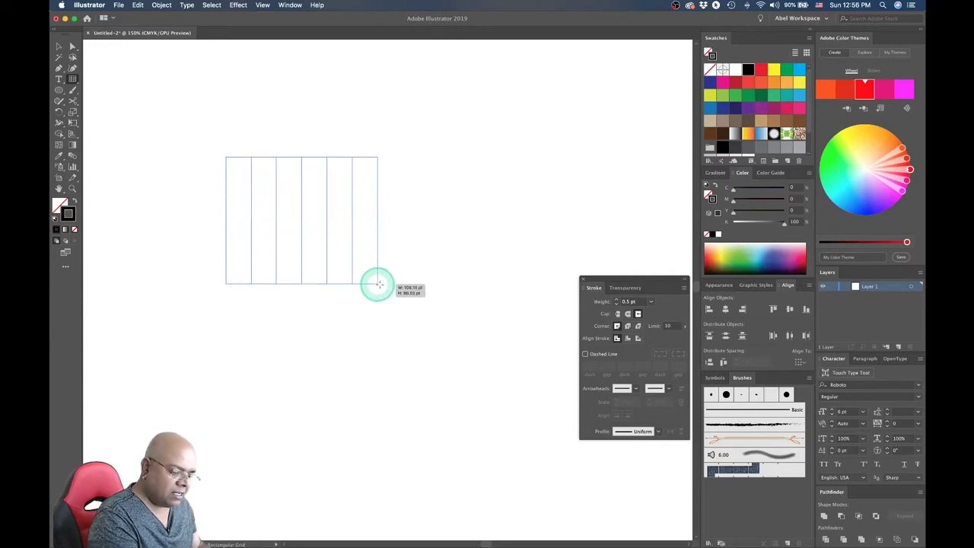
pyautogui.press('Up')
pyautogui.press('Up')
pyautogui.press('Up')
pyautogui.moveTo(378, 283); pyautogui.dragTo(414, 309)
pyautogui.press('Up')
pyautogui.press('Up')
pyautogui.press('Up')
pyautogui.press('Up')
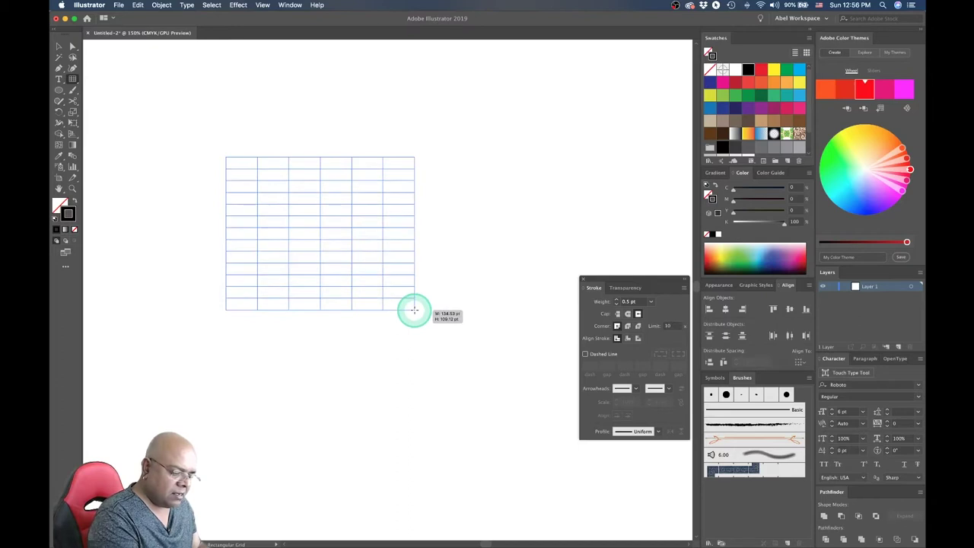
pyautogui.press('Down')
pyautogui.press('Down')
pyautogui.press('Down')
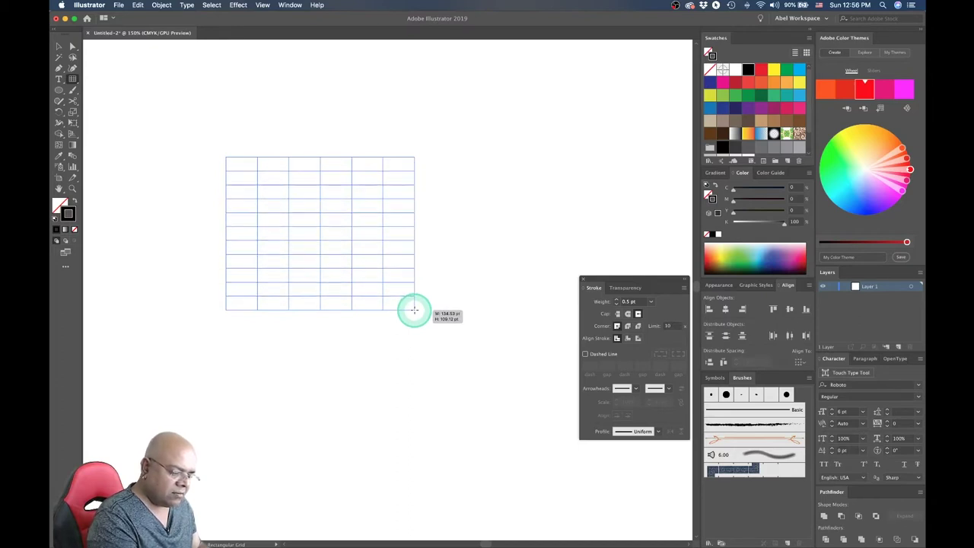
pyautogui.press('Down')
pyautogui.press('Down')
# - Set the grid to 5 columns, place the 8-by-5 grid, then undo it
pyautogui.press('Right')
pyautogui.press('Right')
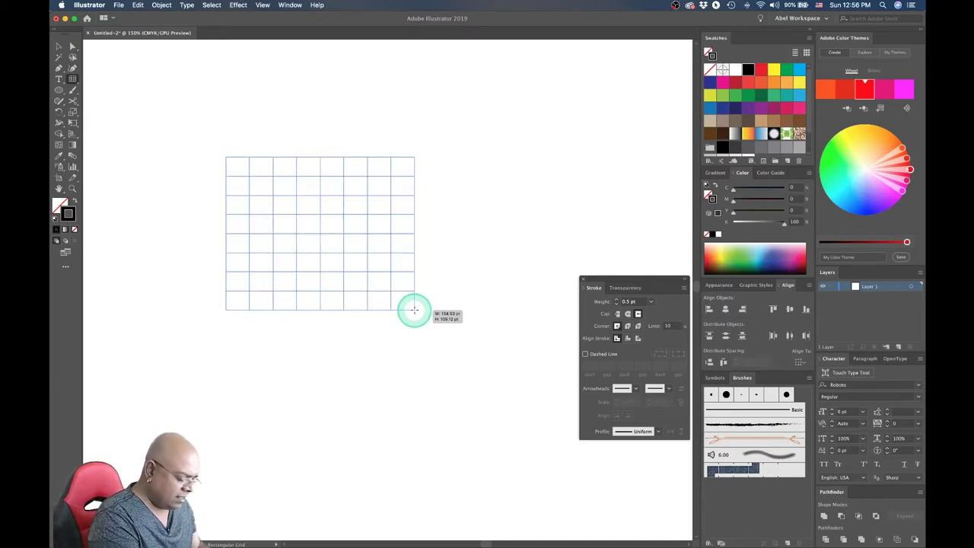
pyautogui.press('Right')
pyautogui.press('Right')
pyautogui.press('Right')
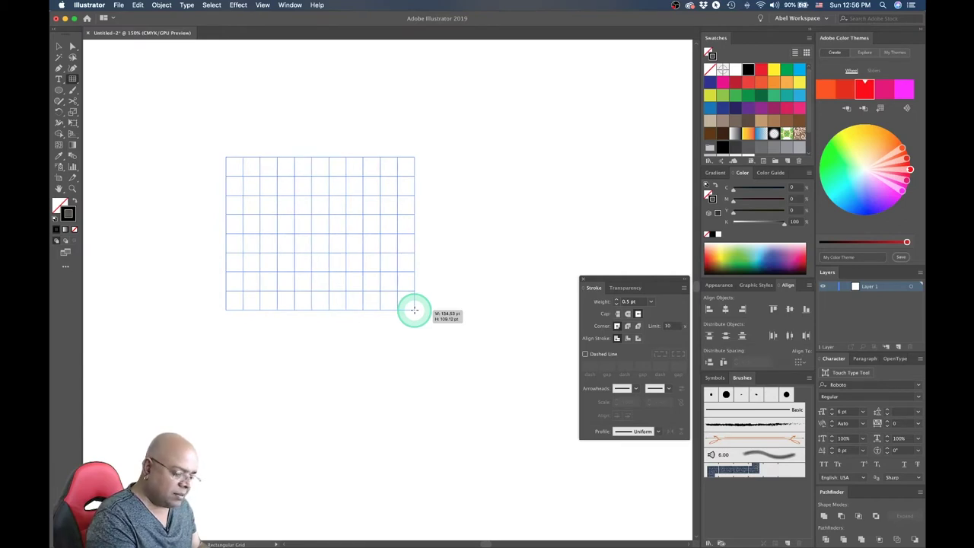
pyautogui.press('Left')
pyautogui.press('Left')
pyautogui.press('Left')
pyautogui.press('Left')
pyautogui.press('Left')
pyautogui.press('Left')
pyautogui.moveTo(414, 309); pyautogui.dragTo(439, 329)
pyautogui.press('Left')
pyautogui.press('Left')
pyautogui.press('Left')
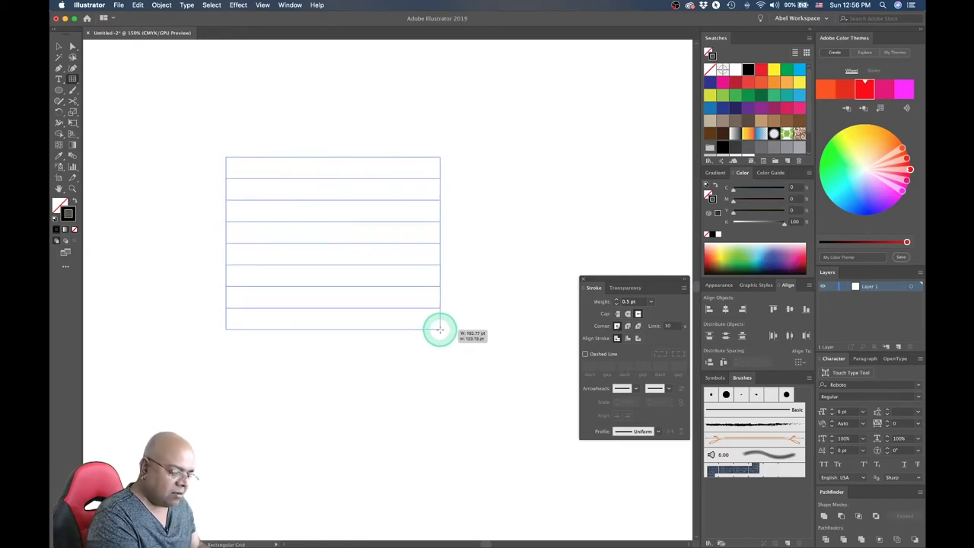
pyautogui.press('Right')
pyautogui.press('Right')
pyautogui.press('Right')
pyautogui.press('Right')
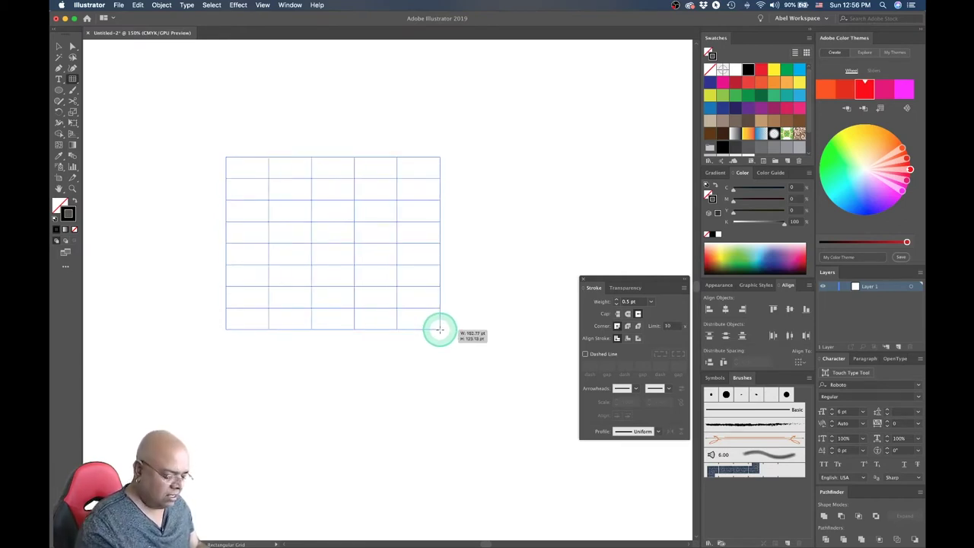
pyautogui.moveTo(439, 330); pyautogui.dragTo(439, 330)
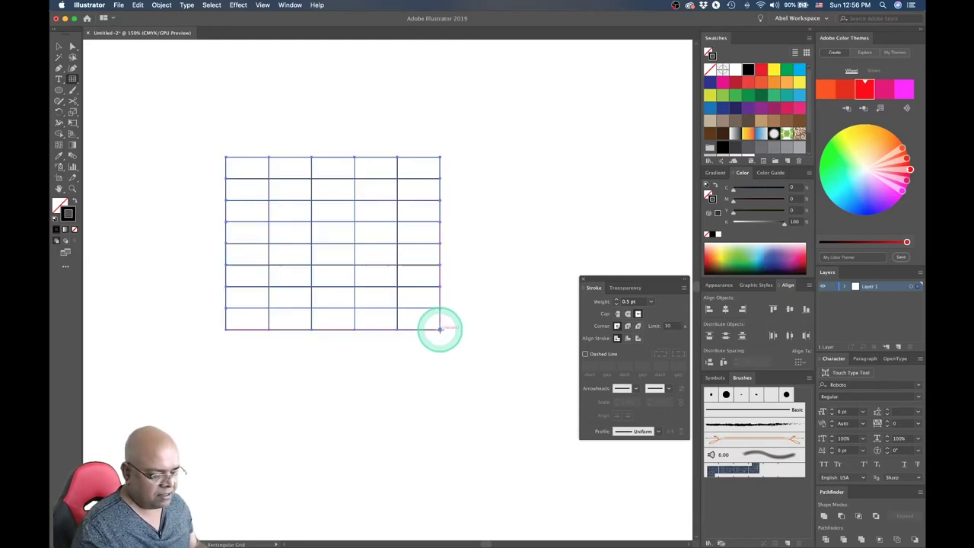
pyautogui.hotkey('ctrl', 'z')
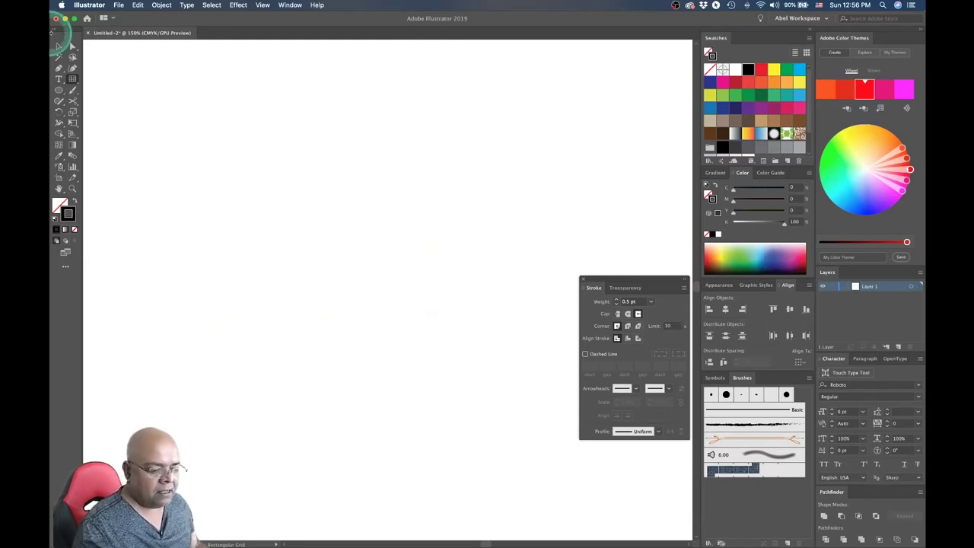
# - Switch to the Polar Grid Tool and drag out a polar grid stretched into a wide, flat ellipse
pyautogui.click(73, 79)
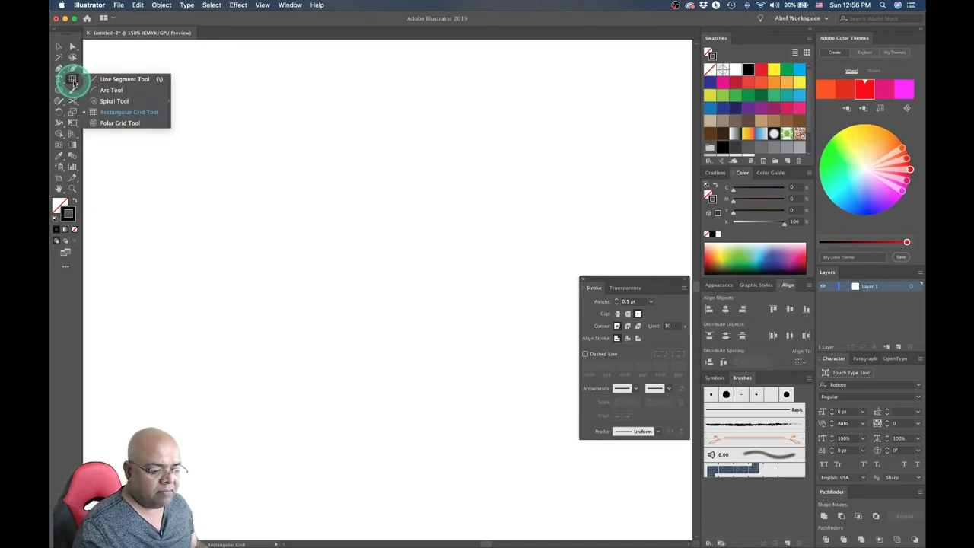
pyautogui.moveTo(74, 83); pyautogui.dragTo(128, 124)
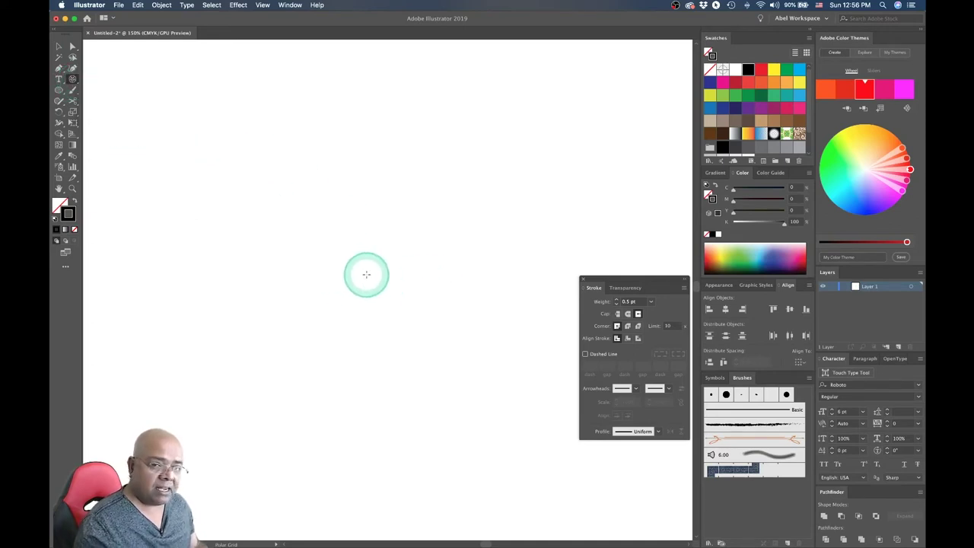
pyautogui.click(364, 269)
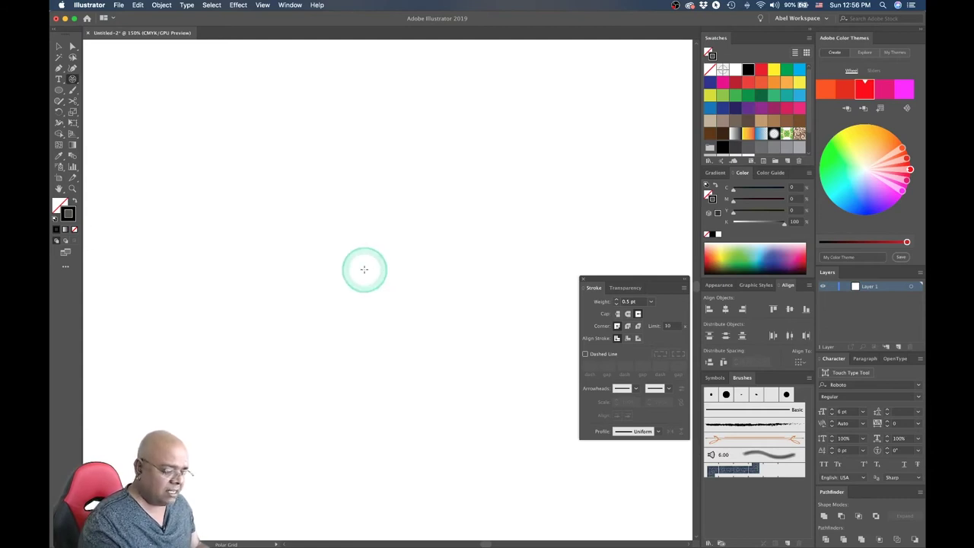
pyautogui.moveTo(364, 269)
pyautogui.mouseDown()
pyautogui.moveTo(393, 302)
pyautogui.moveTo(461, 344)
pyautogui.moveTo(404, 294)
pyautogui.moveTo(471, 378)
pyautogui.mouseUp()
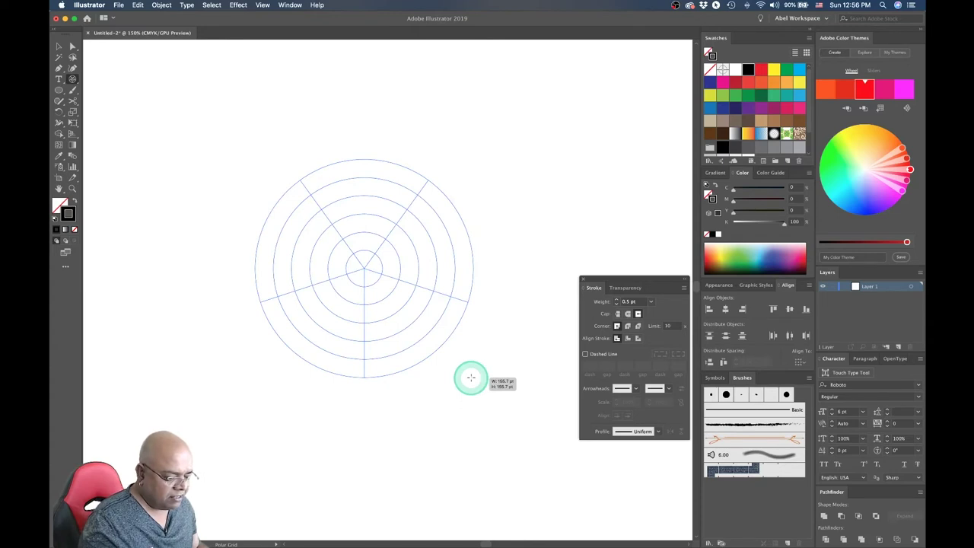
pyautogui.moveTo(471, 378)
pyautogui.mouseDown()
pyautogui.moveTo(447, 347)
pyautogui.moveTo(489, 287)
pyautogui.moveTo(482, 378)
pyautogui.moveTo(489, 319)
pyautogui.moveTo(521, 298)
pyautogui.mouseUp()
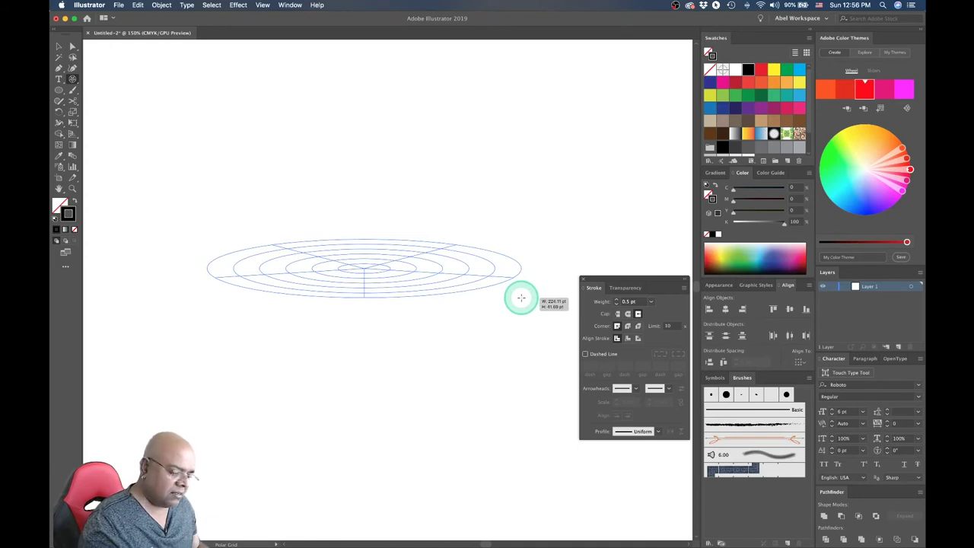
# - Reshape the polar grid into a near-circle with four concentric rings
pyautogui.moveTo(521, 297); pyautogui.dragTo(487, 389)
pyautogui.press('Down')
pyautogui.press('Down')
pyautogui.press('Down')
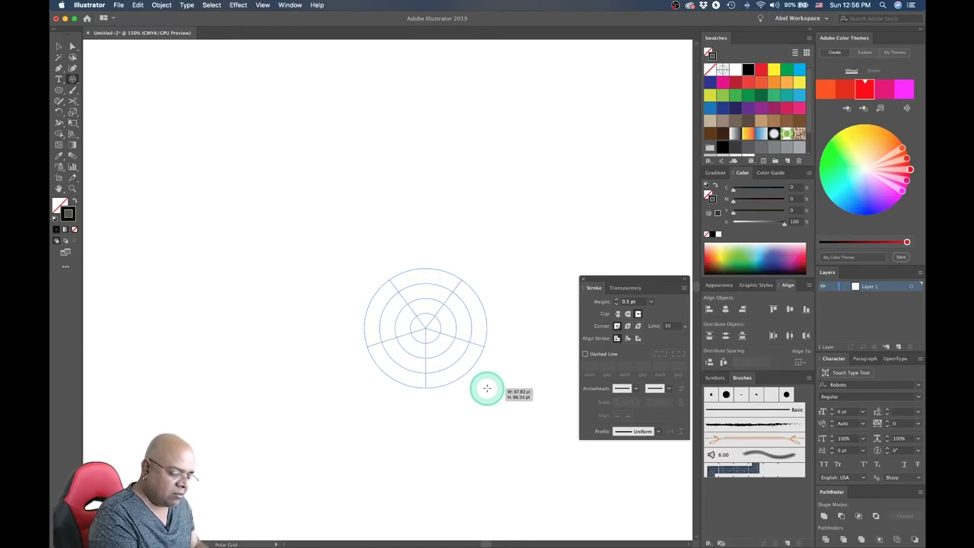
pyautogui.press('Down')
pyautogui.press('Up')
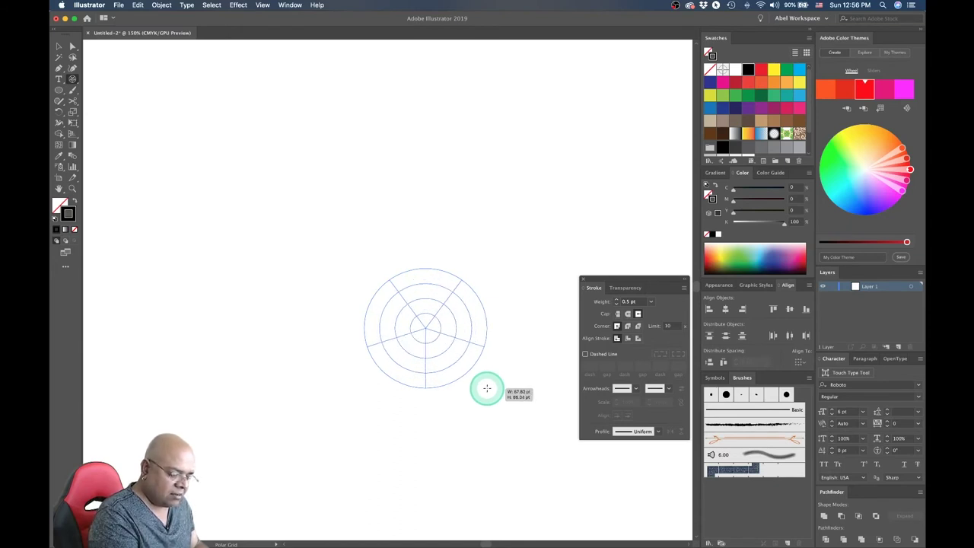
pyautogui.press('Up')
pyautogui.press('Up')
pyautogui.press('Up')
pyautogui.press('Up')
pyautogui.press('Up')
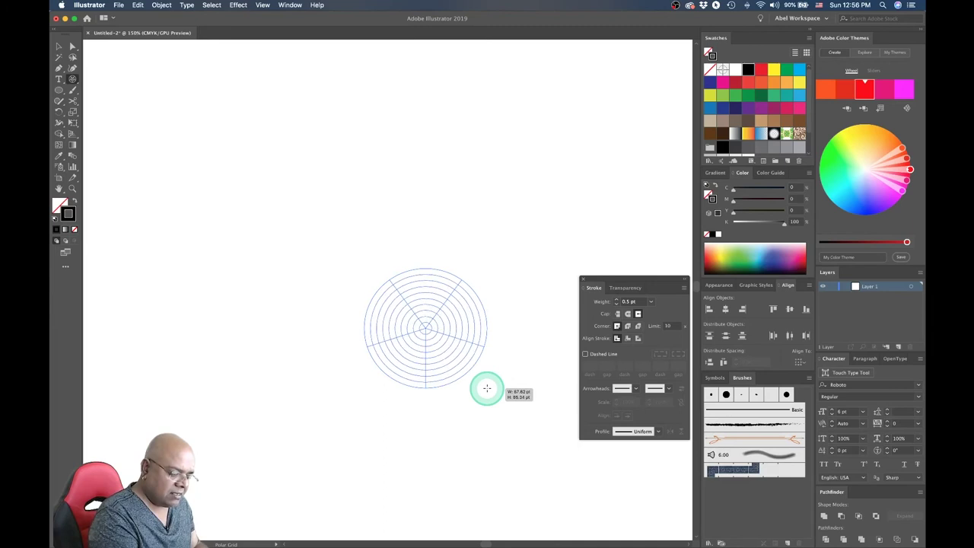
pyautogui.press('Down')
pyautogui.press('Down')
pyautogui.press('Down')
pyautogui.press('Down')
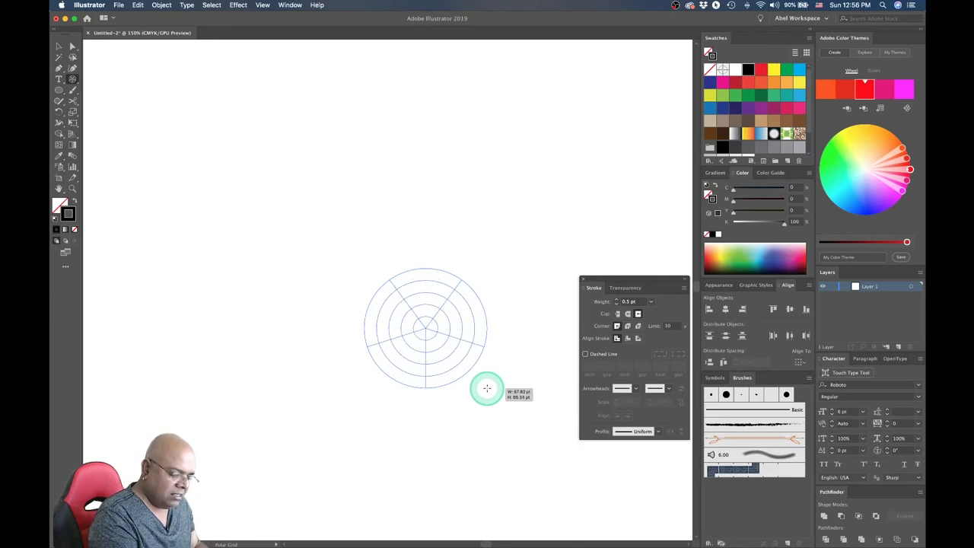
pyautogui.press('Down')
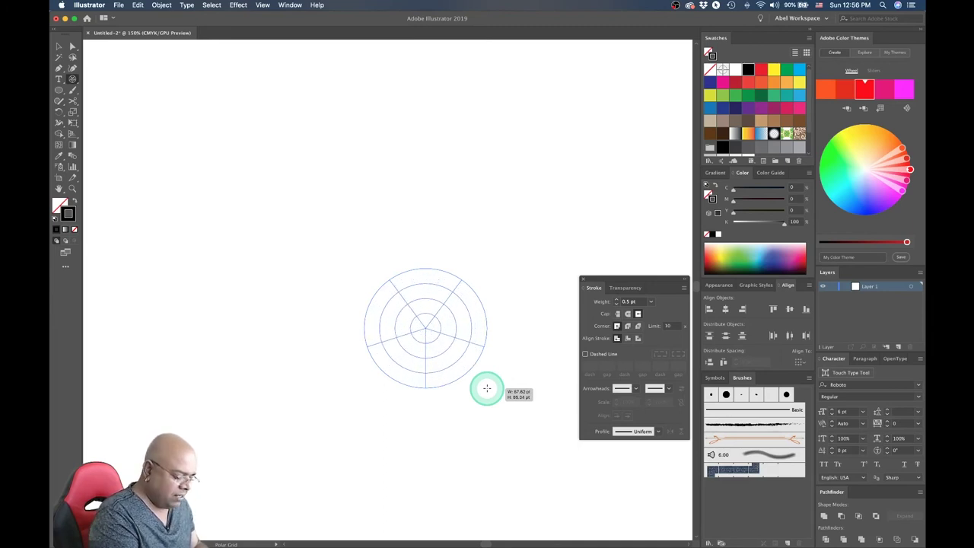
# - Set eight radial dividers, place the polar grid, then undo it to clear the artboard
pyautogui.press('Right')
pyautogui.press('Right')
pyautogui.press('Right')
pyautogui.press('Right')
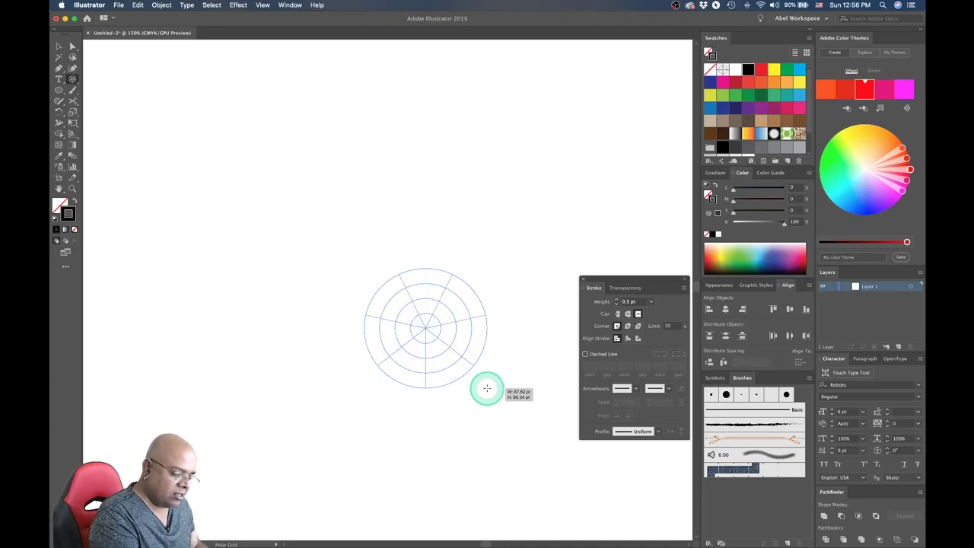
pyautogui.press('Right')
pyautogui.press('Right')
pyautogui.press('Right')
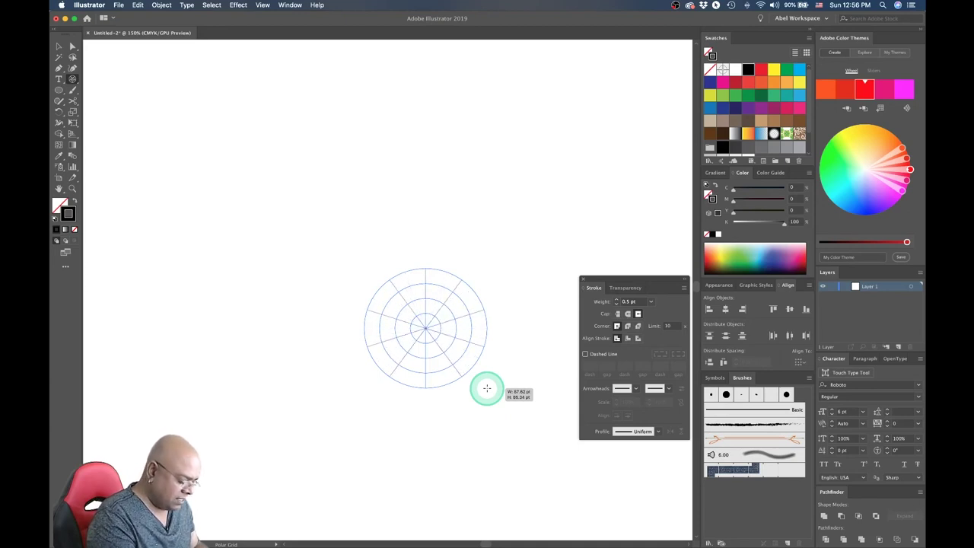
pyautogui.press('Left')
pyautogui.press('Left')
pyautogui.press('Left')
pyautogui.press('Left')
pyautogui.press('Left')
pyautogui.press('Left')
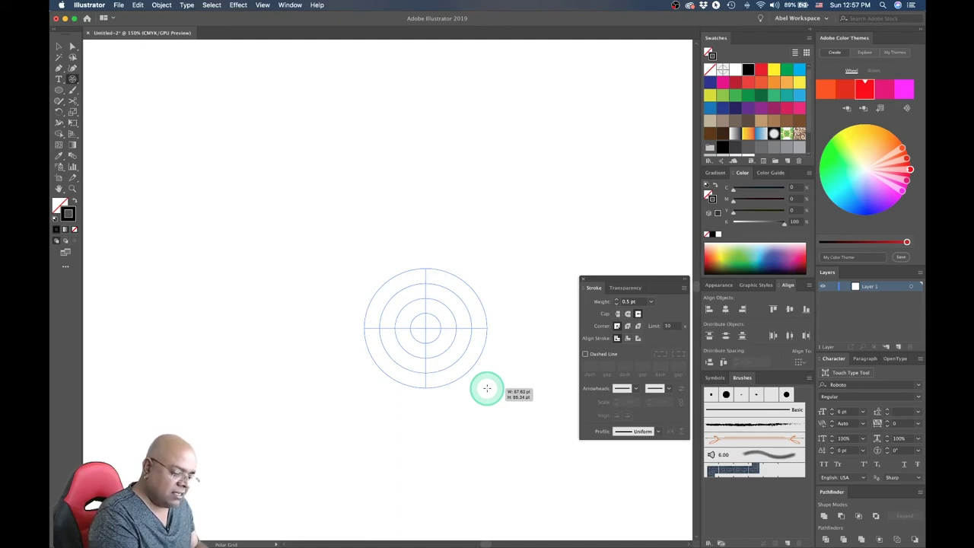
pyautogui.press('Right')
pyautogui.press('Right')
pyautogui.press('Right')
pyautogui.press('Right')
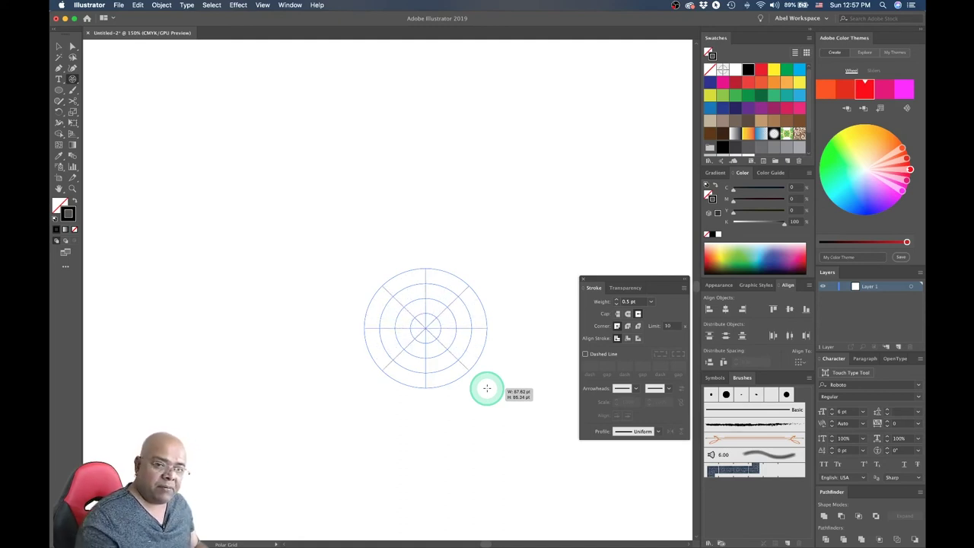
pyautogui.moveTo(487, 388); pyautogui.dragTo(487, 388)
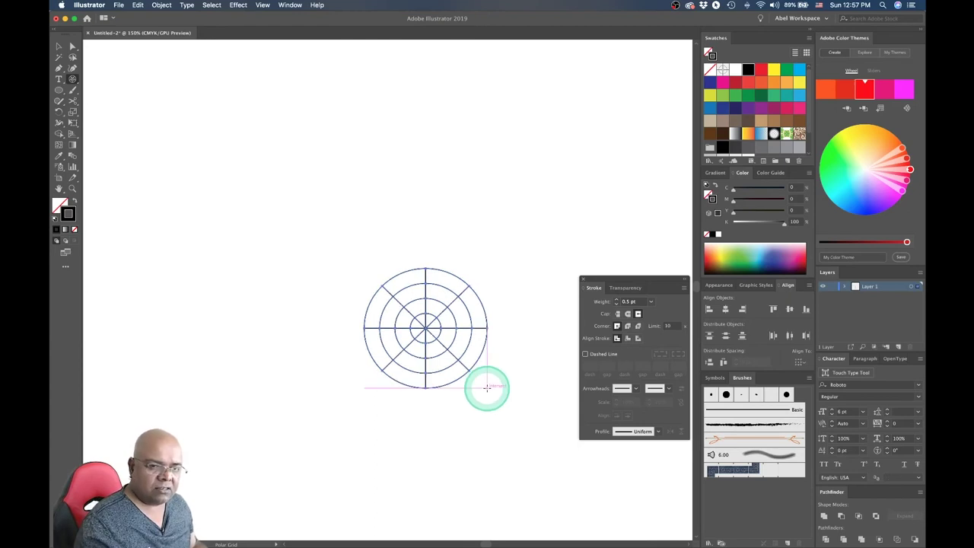
pyautogui.hotkey('ctrl', 'z')
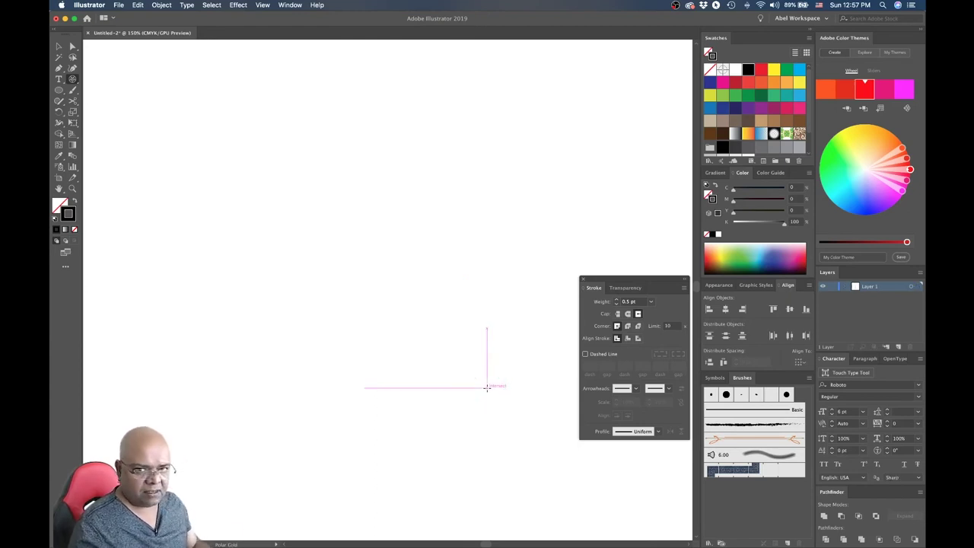
pyautogui.click(432, 376)
pyautogui.click(107, 49)
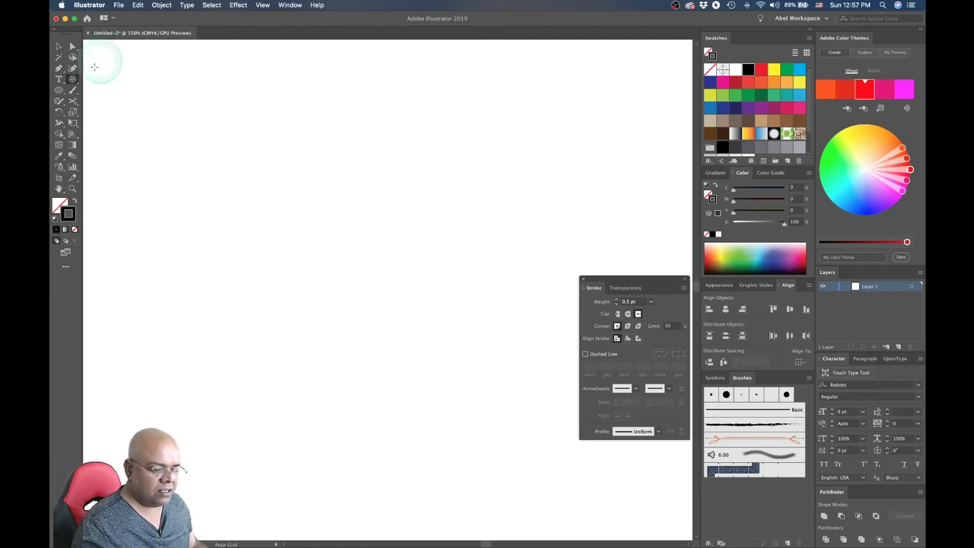
pyautogui.click(73, 79)
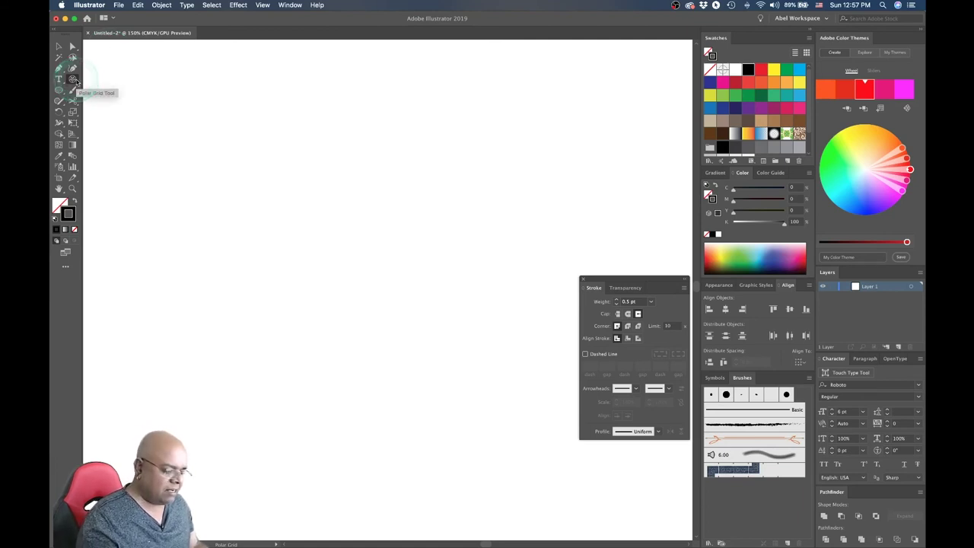
pyautogui.click(190, 131)
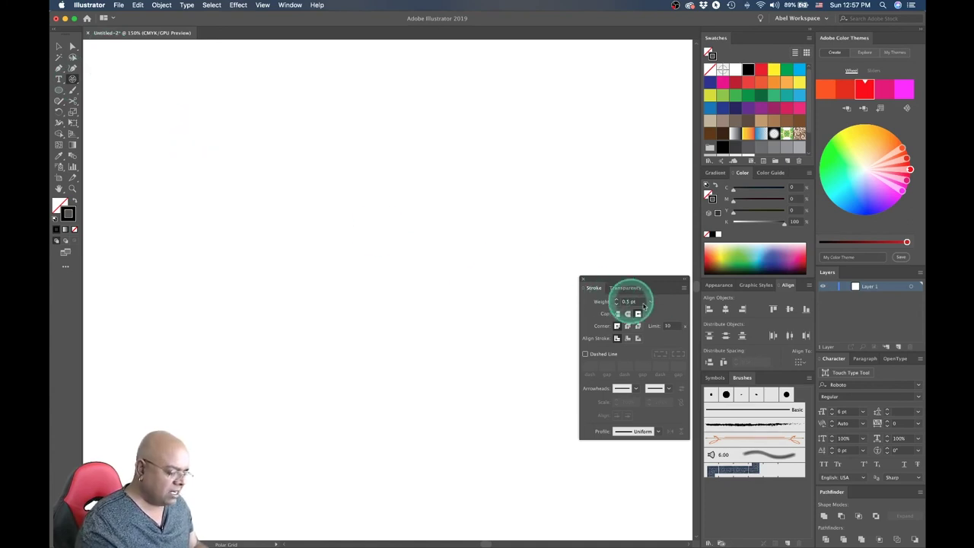
pyautogui.click(603, 301)
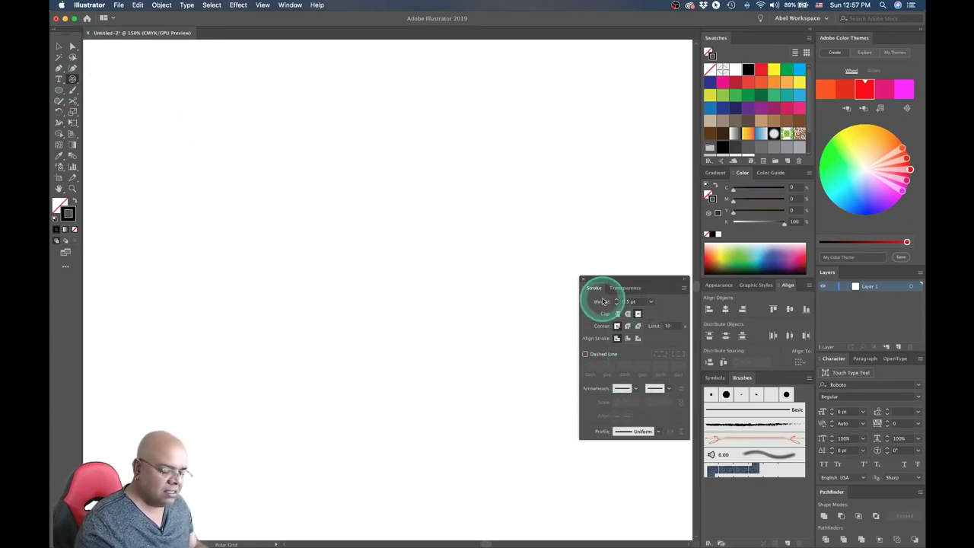